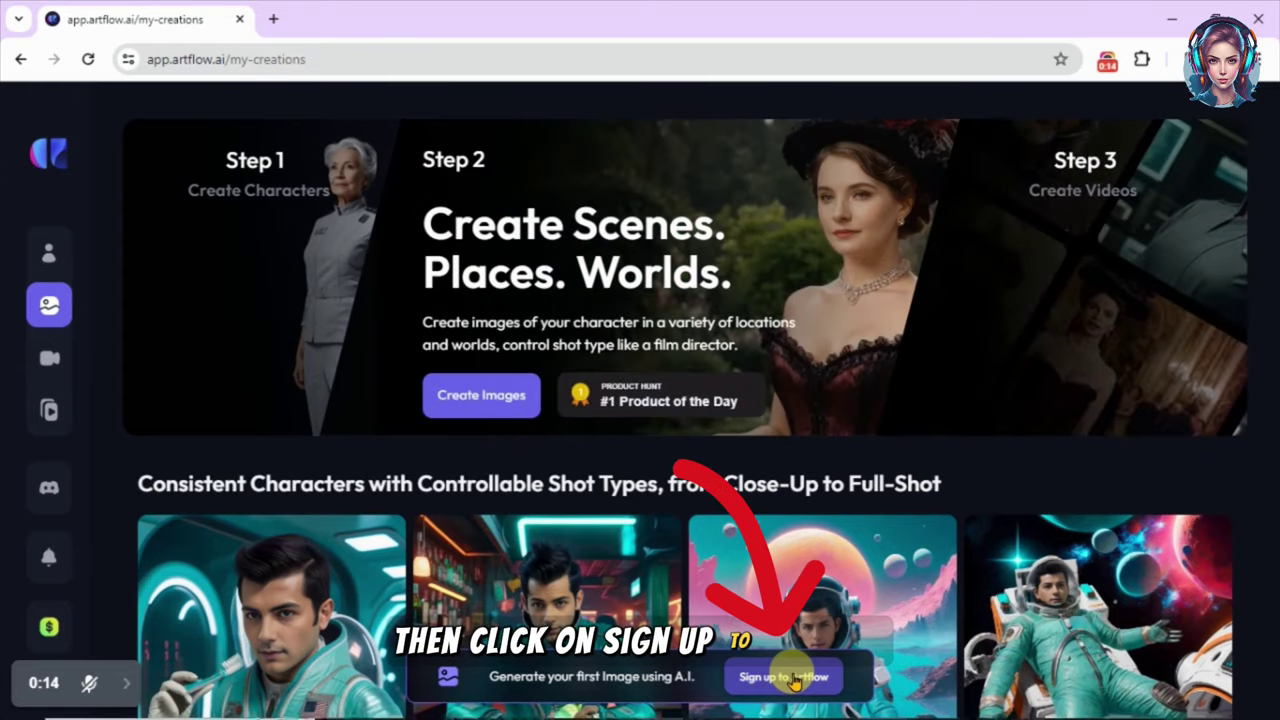
Sign up for an Artflow account and open the Character Builder.
click(762, 678)
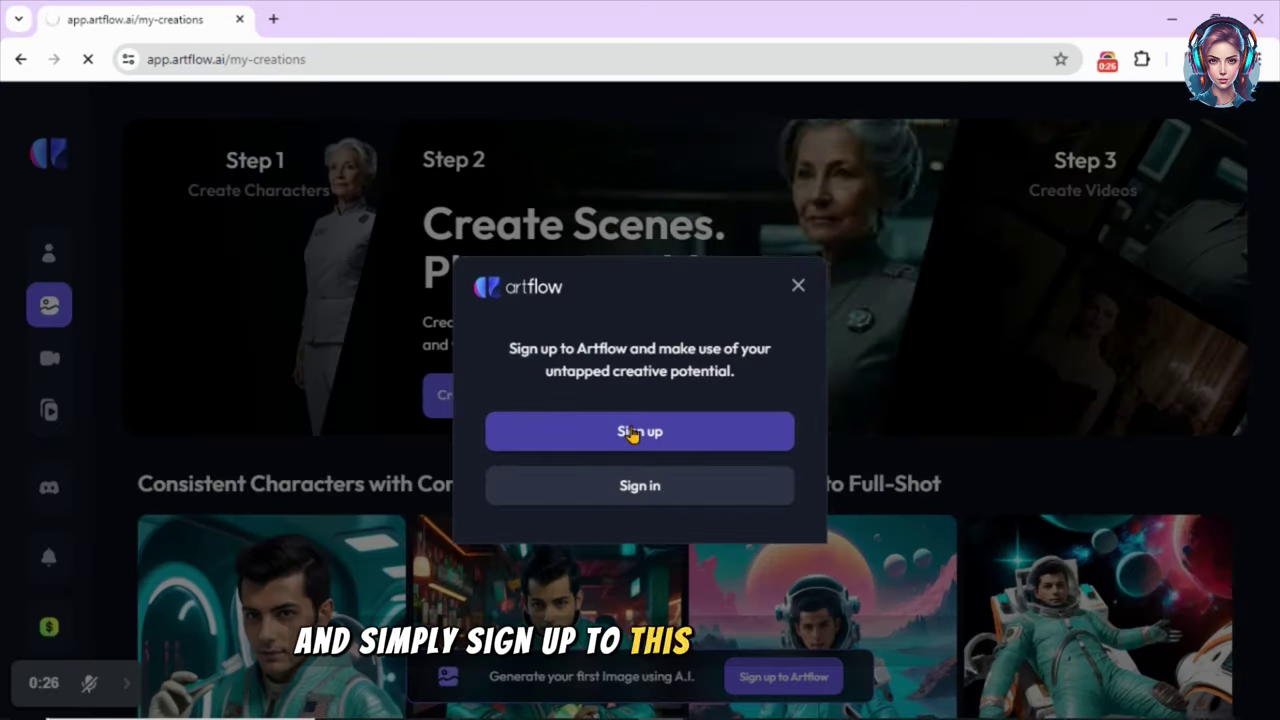
click(633, 432)
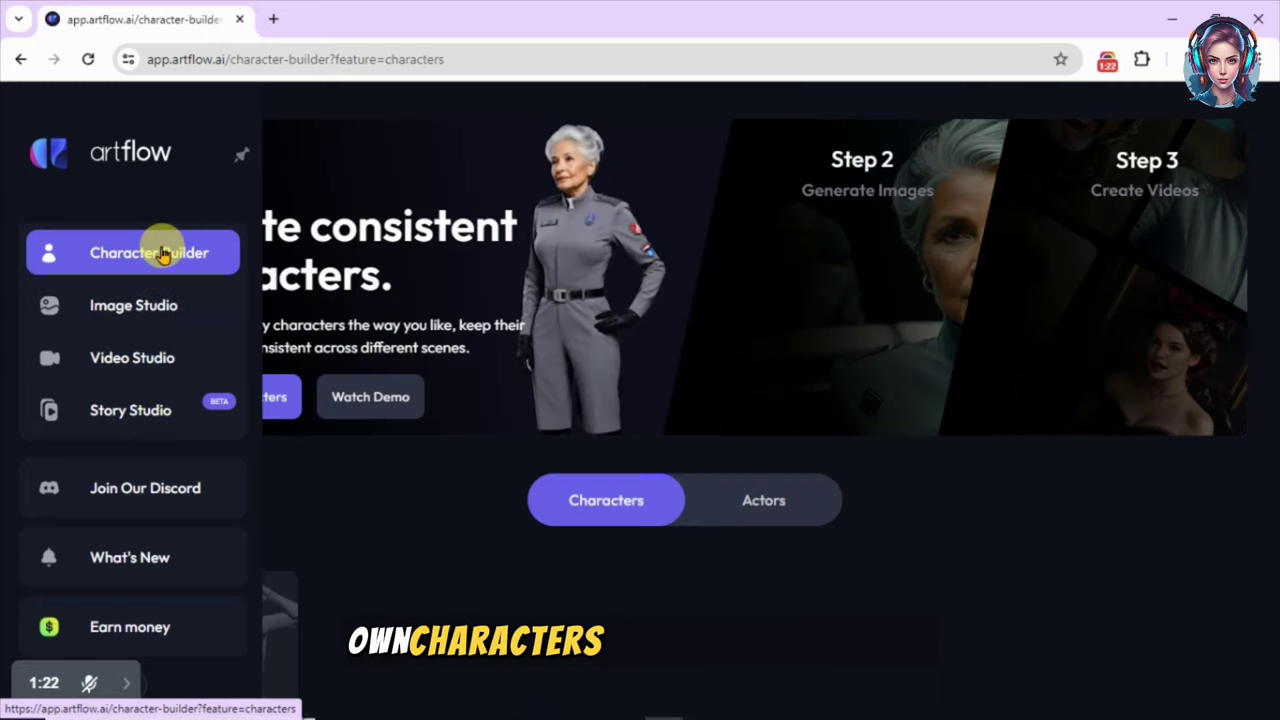
click(283, 250)
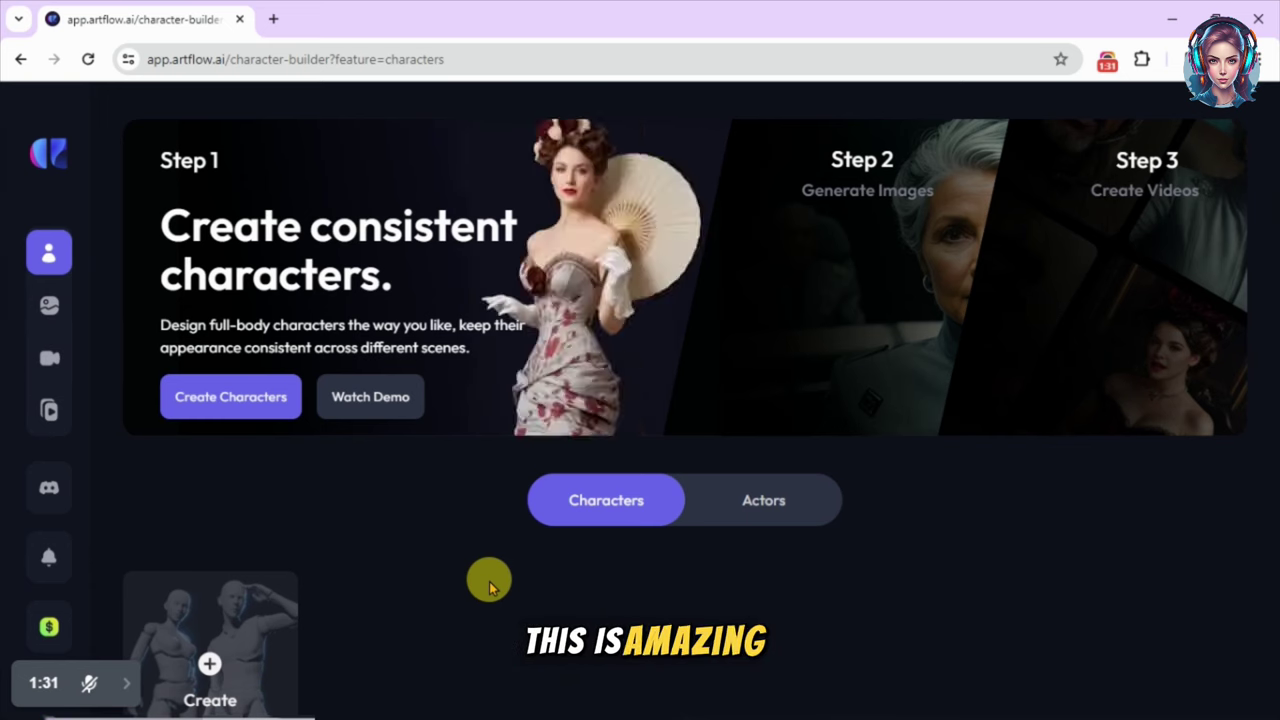
scroll(1000, 553, down, 2)
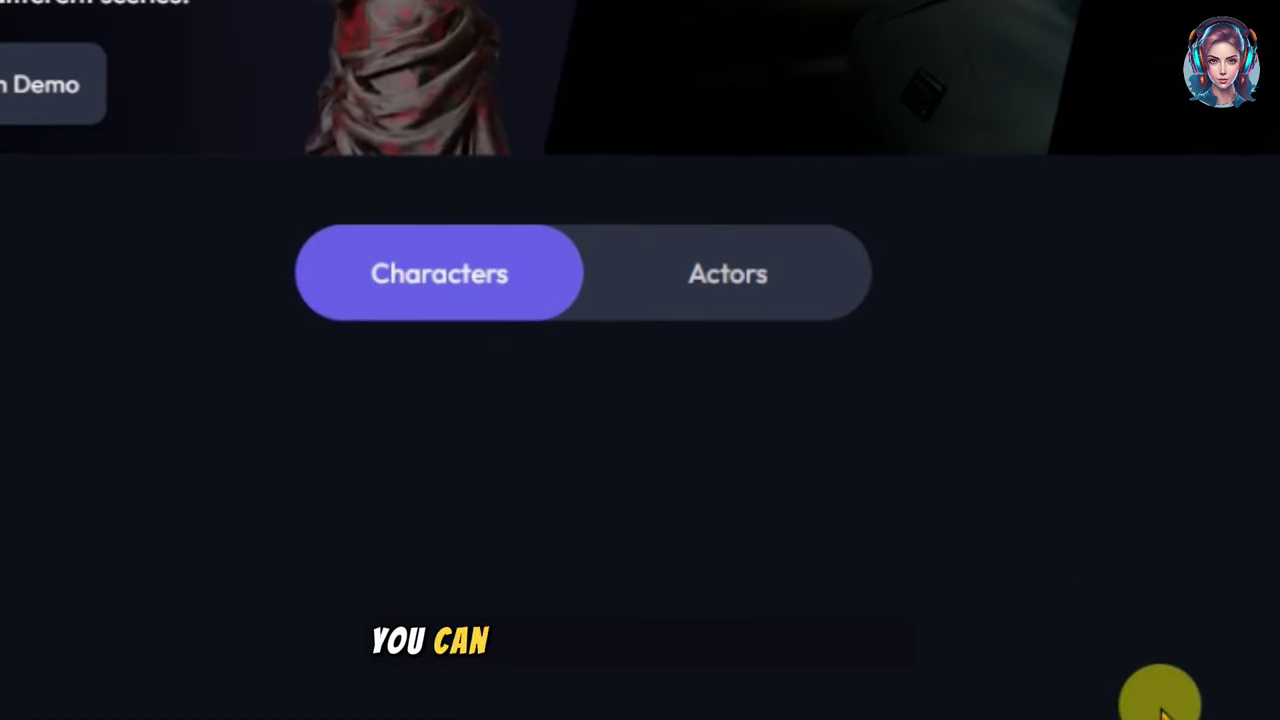
Browse the Actors tab, then return to Characters and start a new character.
click(766, 291)
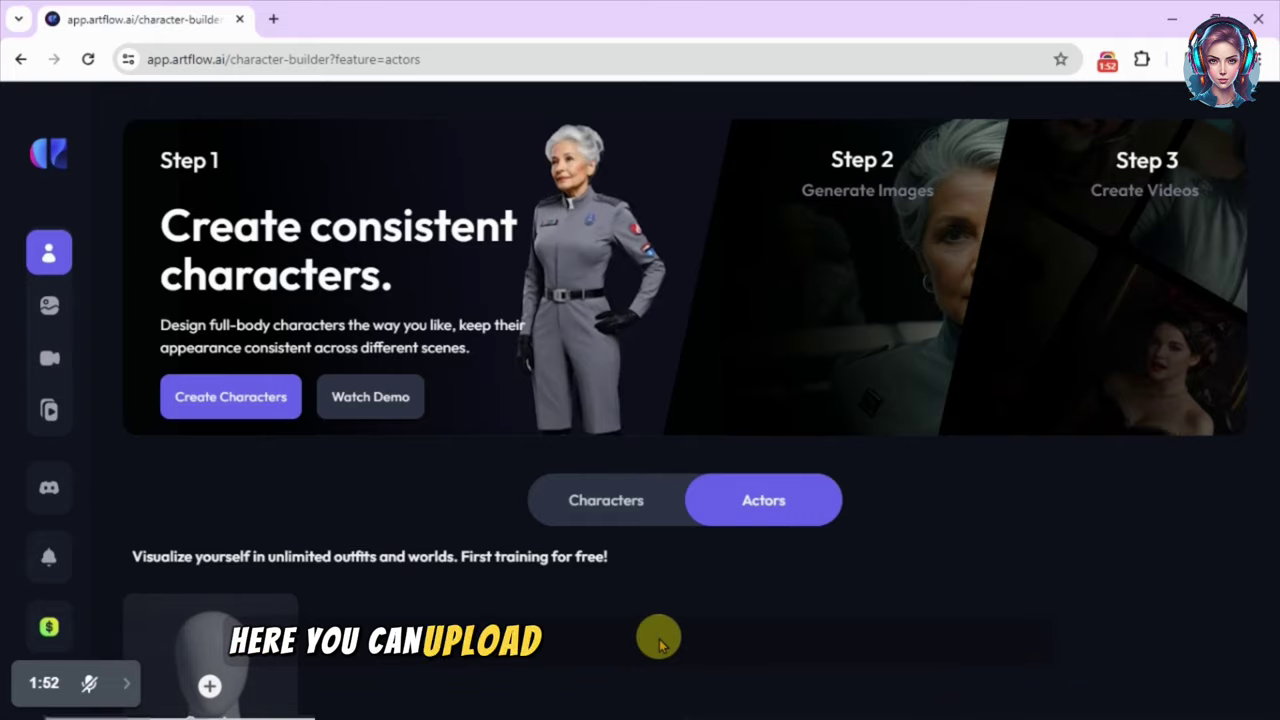
scroll(660, 630, down, 2)
scroll(662, 632, down, 2)
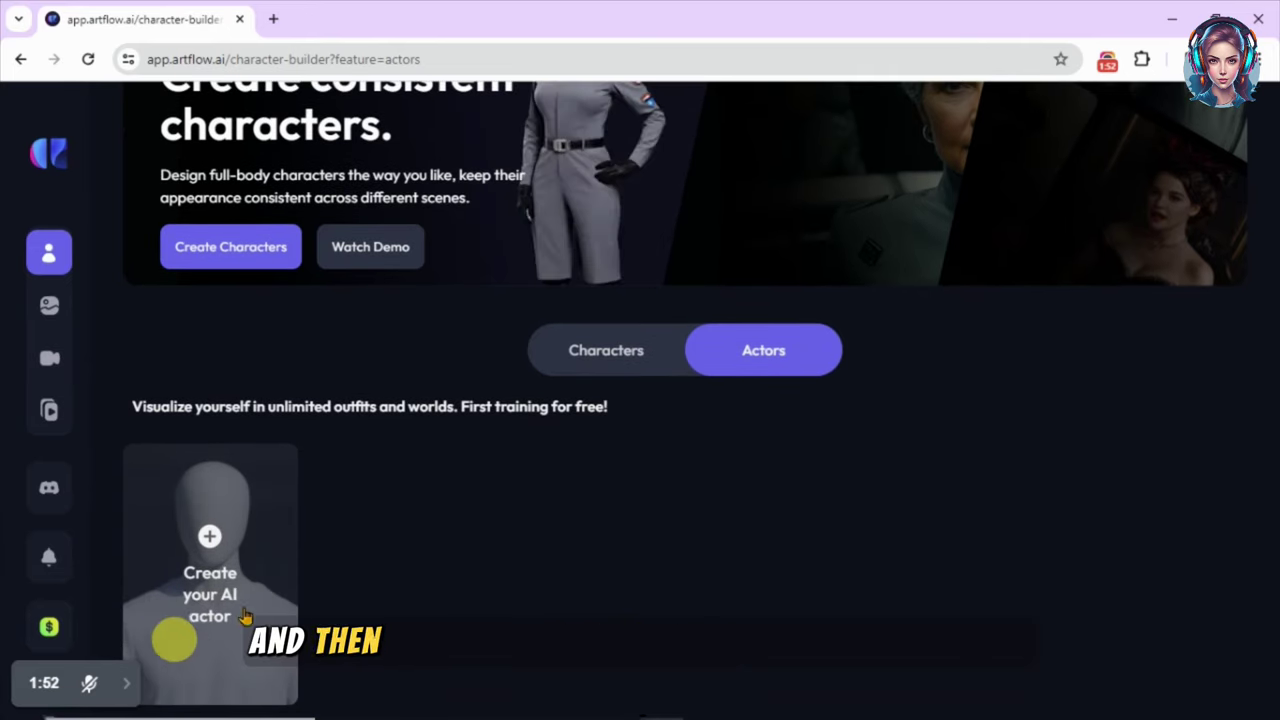
click(620, 338)
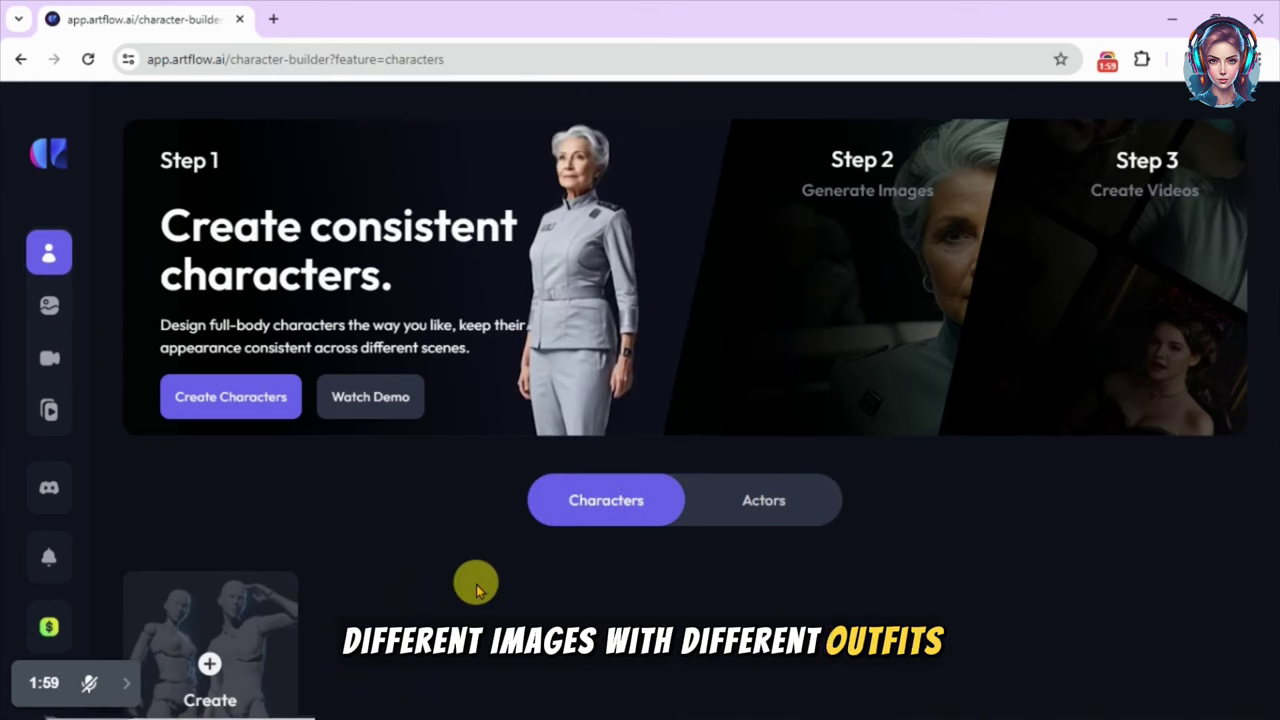
scroll(476, 590, down, 4)
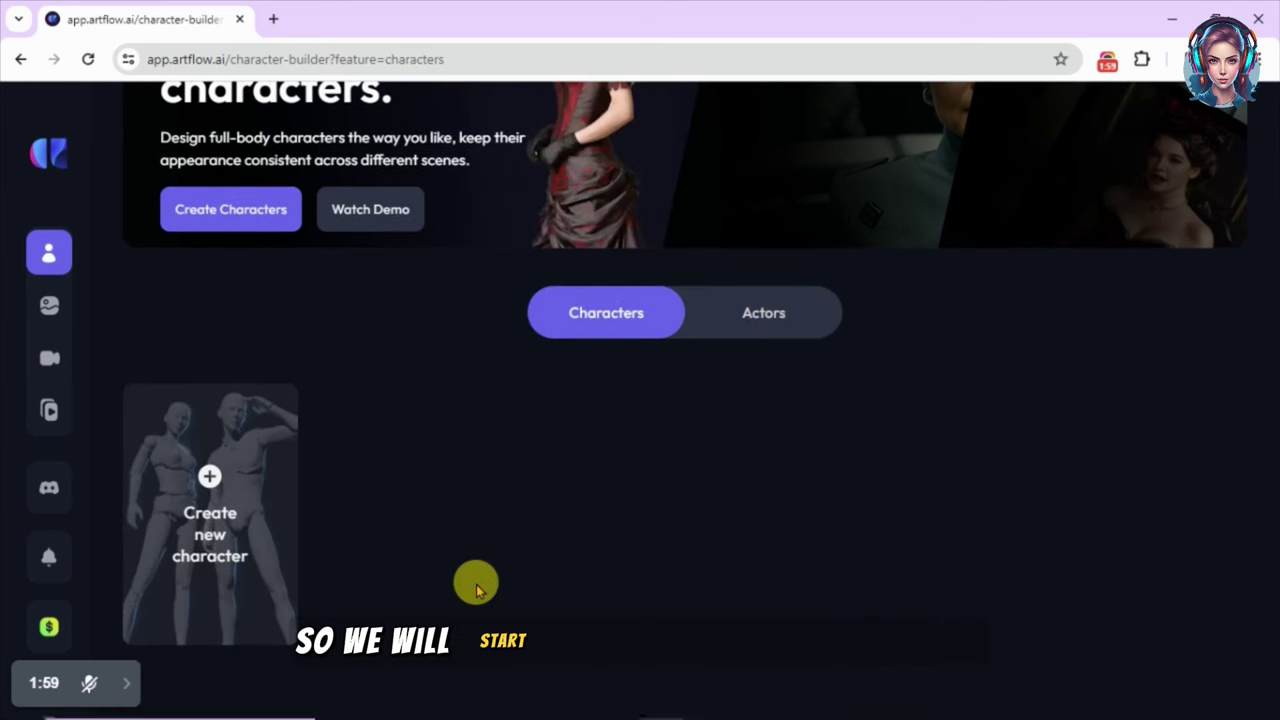
click(217, 549)
Describe the character as a young attractive blonde coffee-shop worker dressed nicely in a skirt.
click(283, 277)
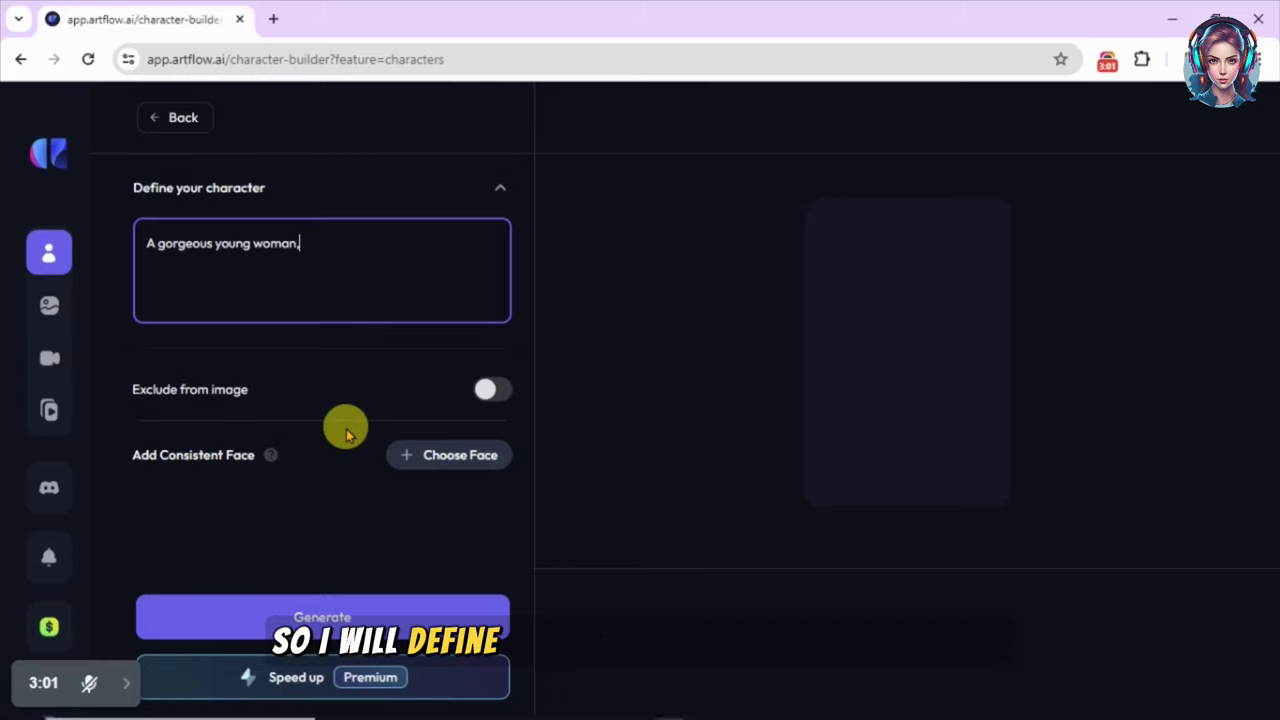
text(air, )
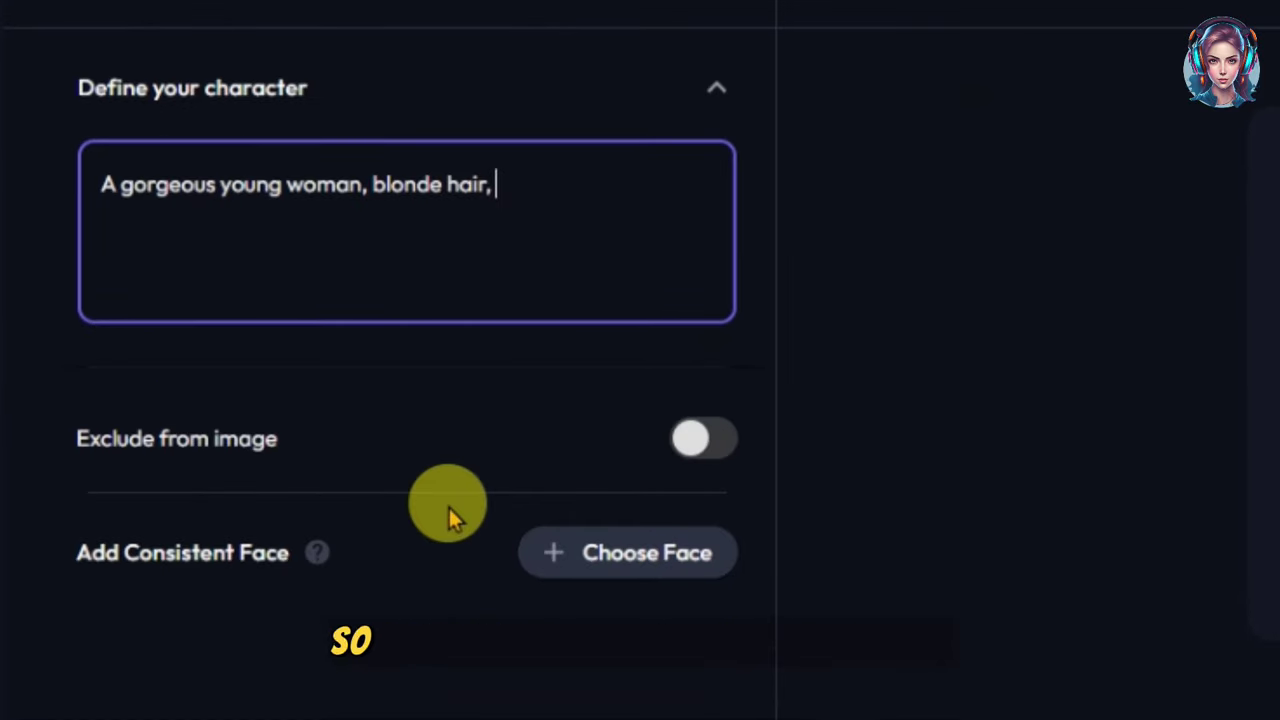
text(young attractive, who wor)
key(BackSpace)
text(tiv)
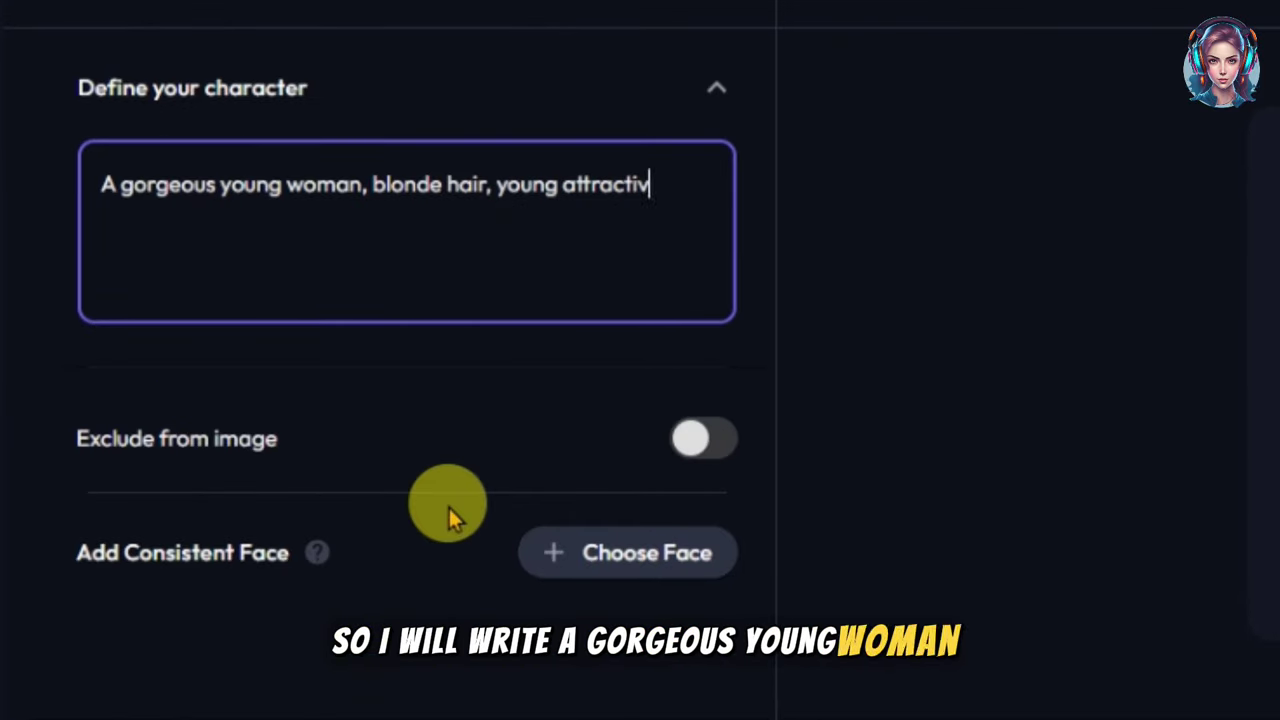
text(e, who works at a coffee shop, dressed professionally and nicely i)
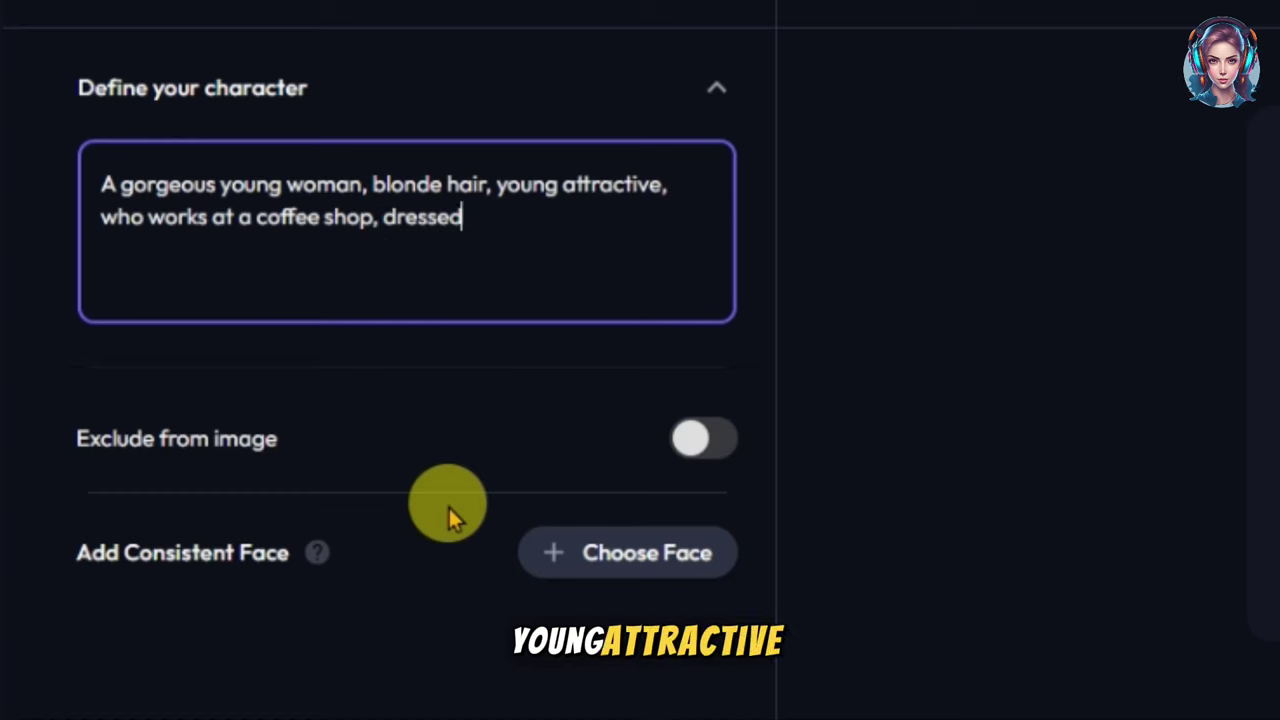
text(n a skirt)
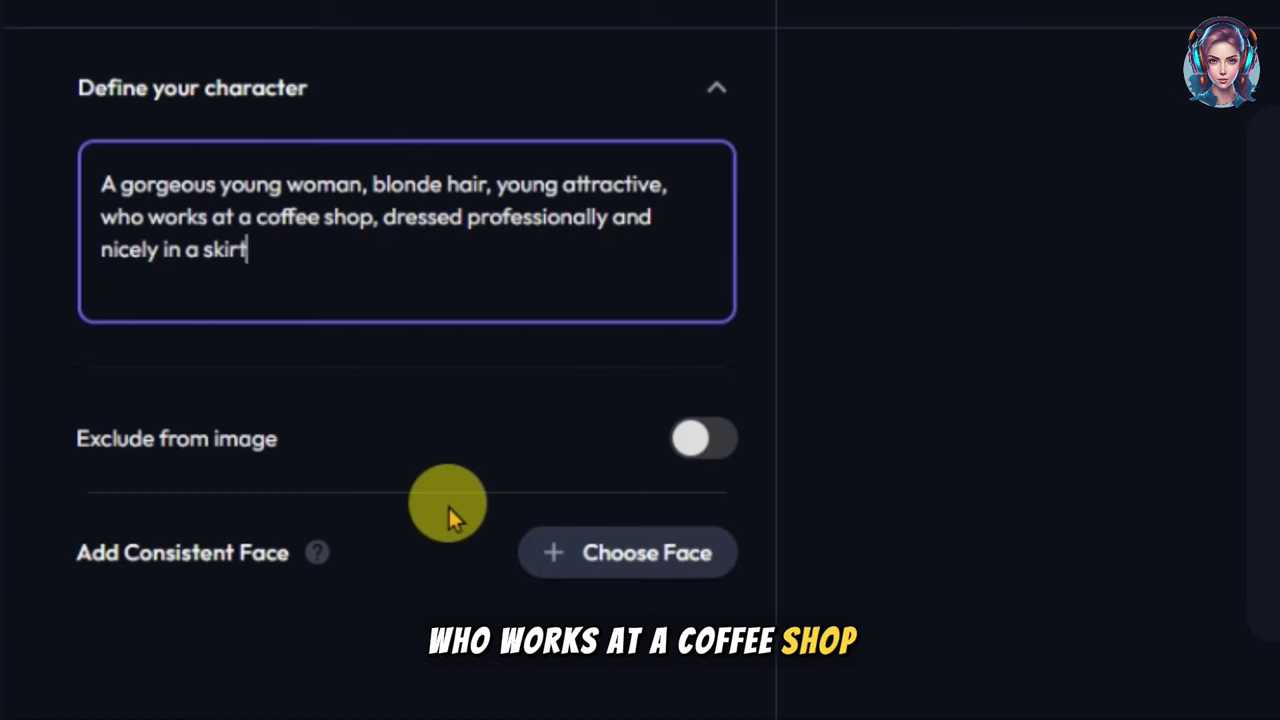
Enable 'Exclude from image' and exclude glasses, tied hair and blurry image.
click(703, 438)
click(423, 482)
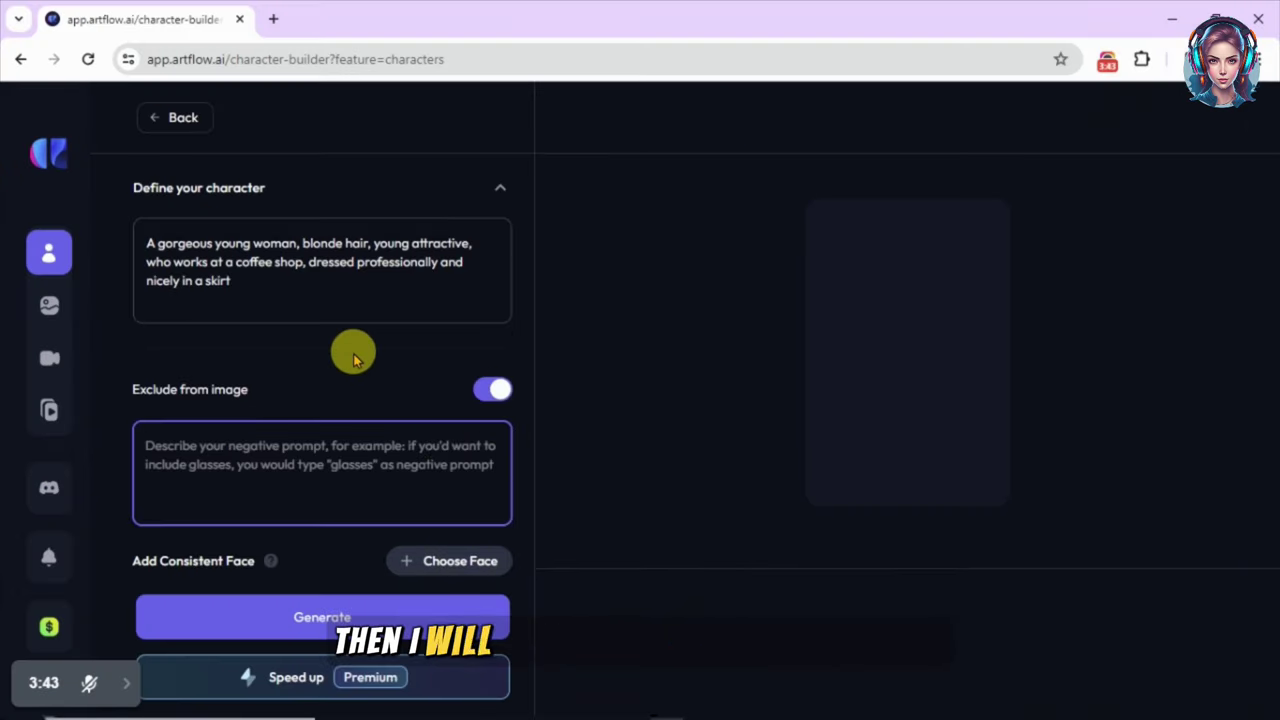
text(gl)
text(asses, tied)
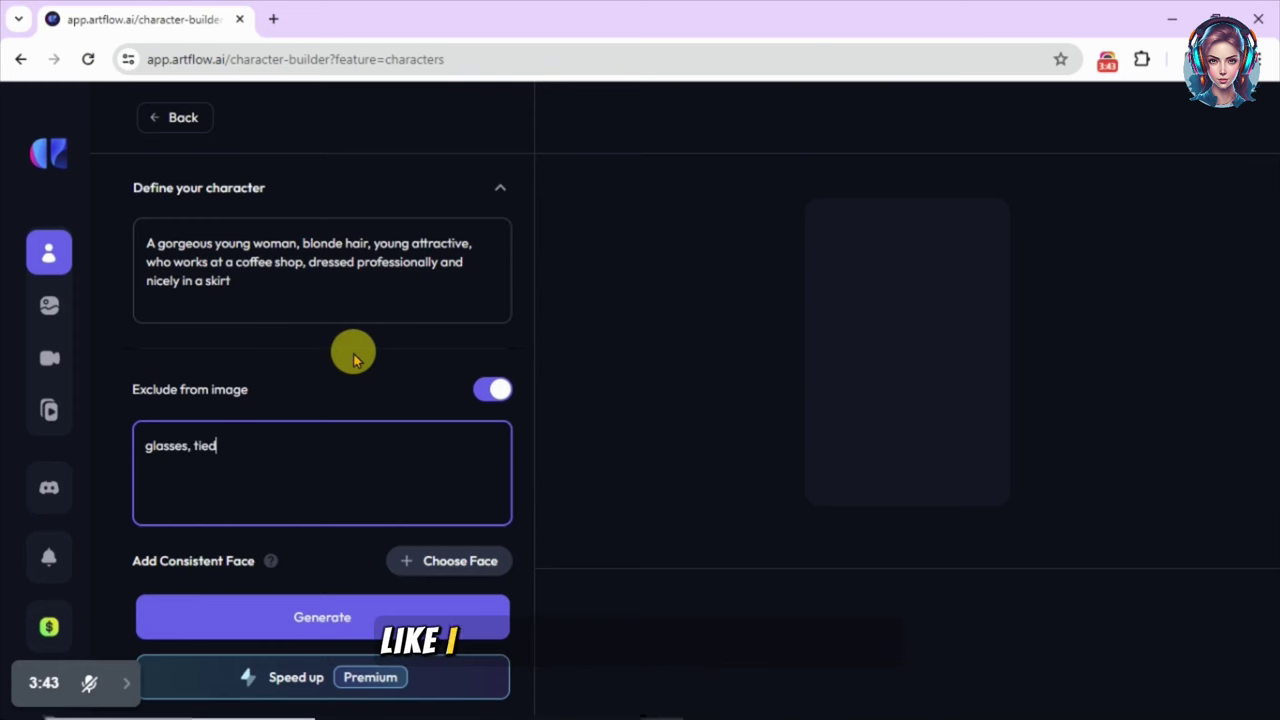
text( hair, blurry )
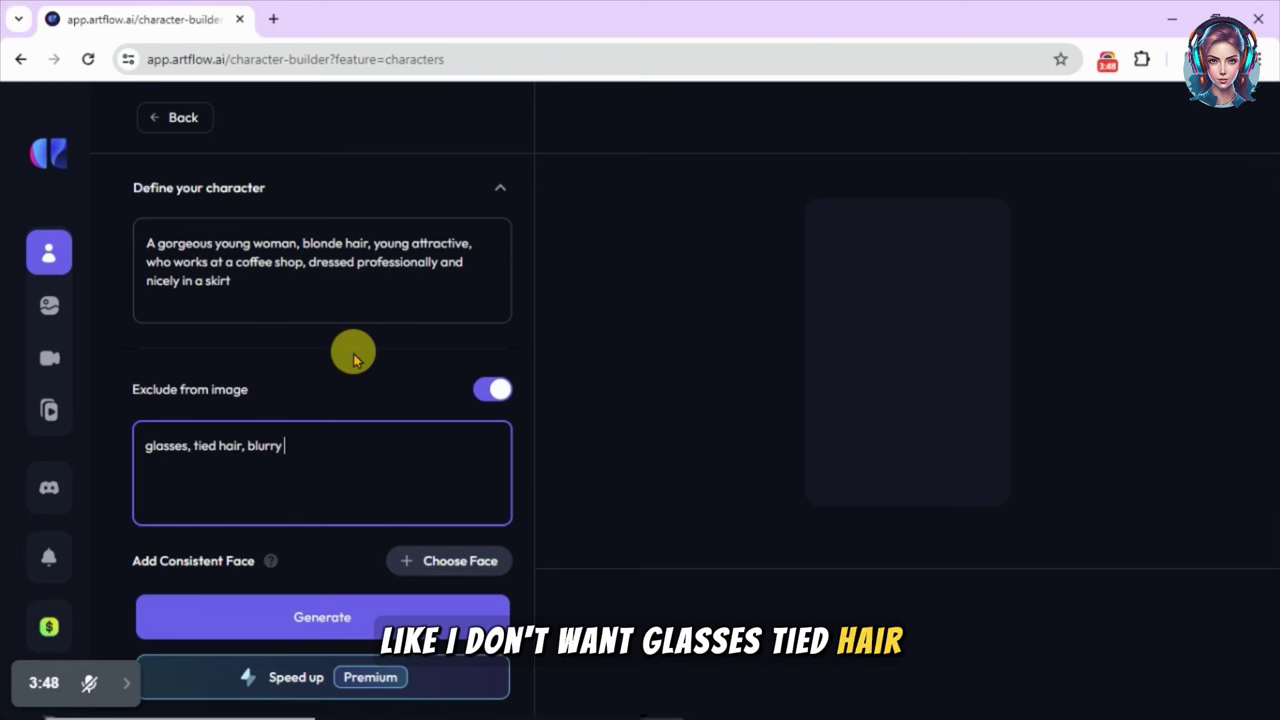
text(imah)
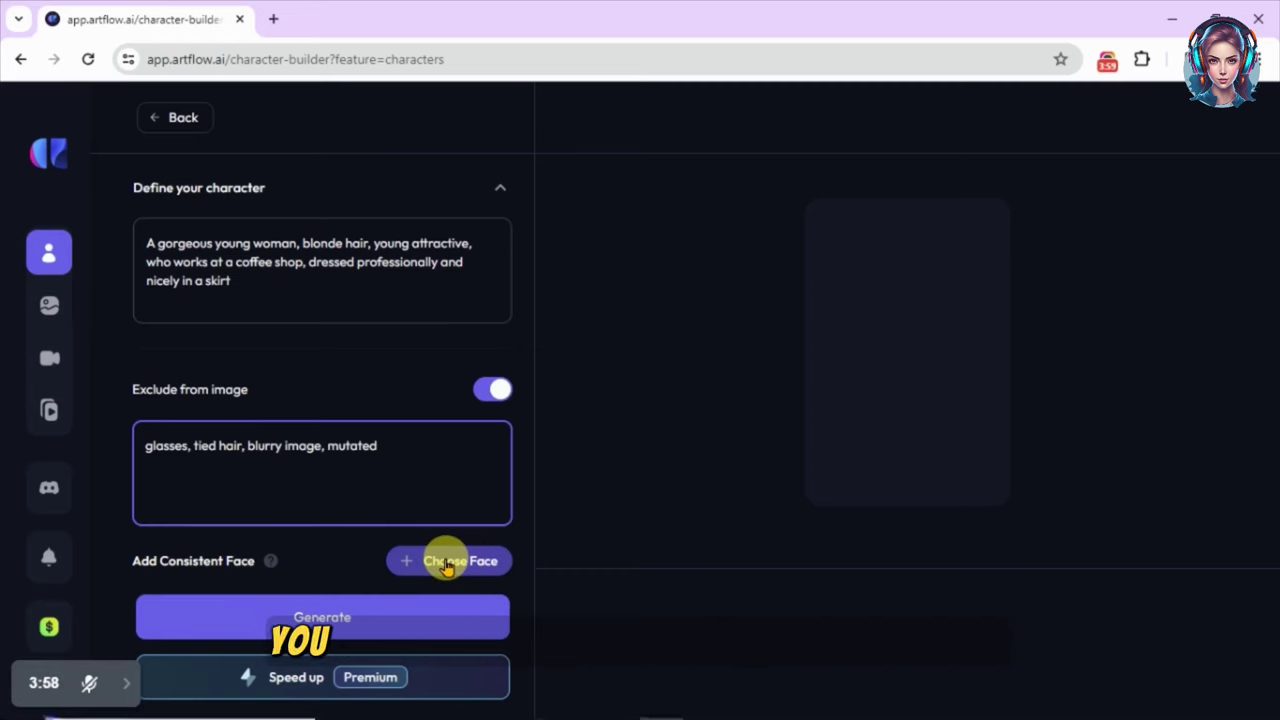
Browse the public actor faces, close the picker without choosing one, and generate the character.
click(447, 563)
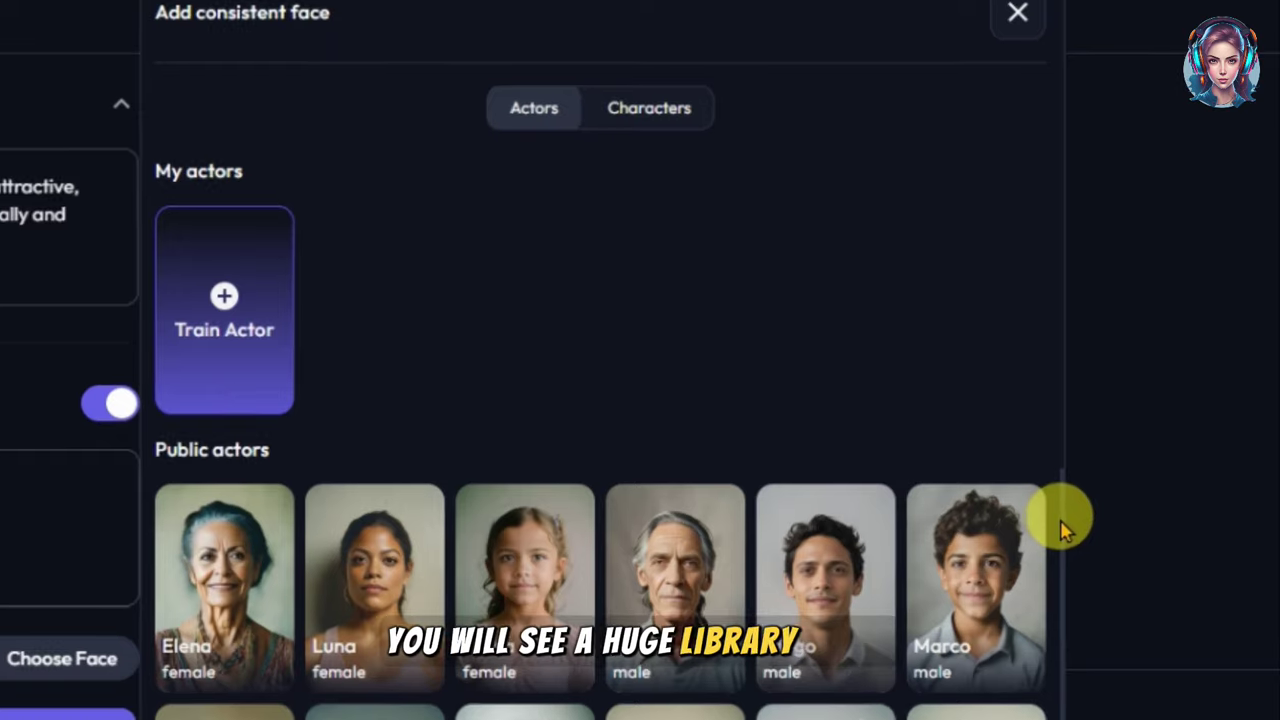
scroll(1133, 465, down, 5)
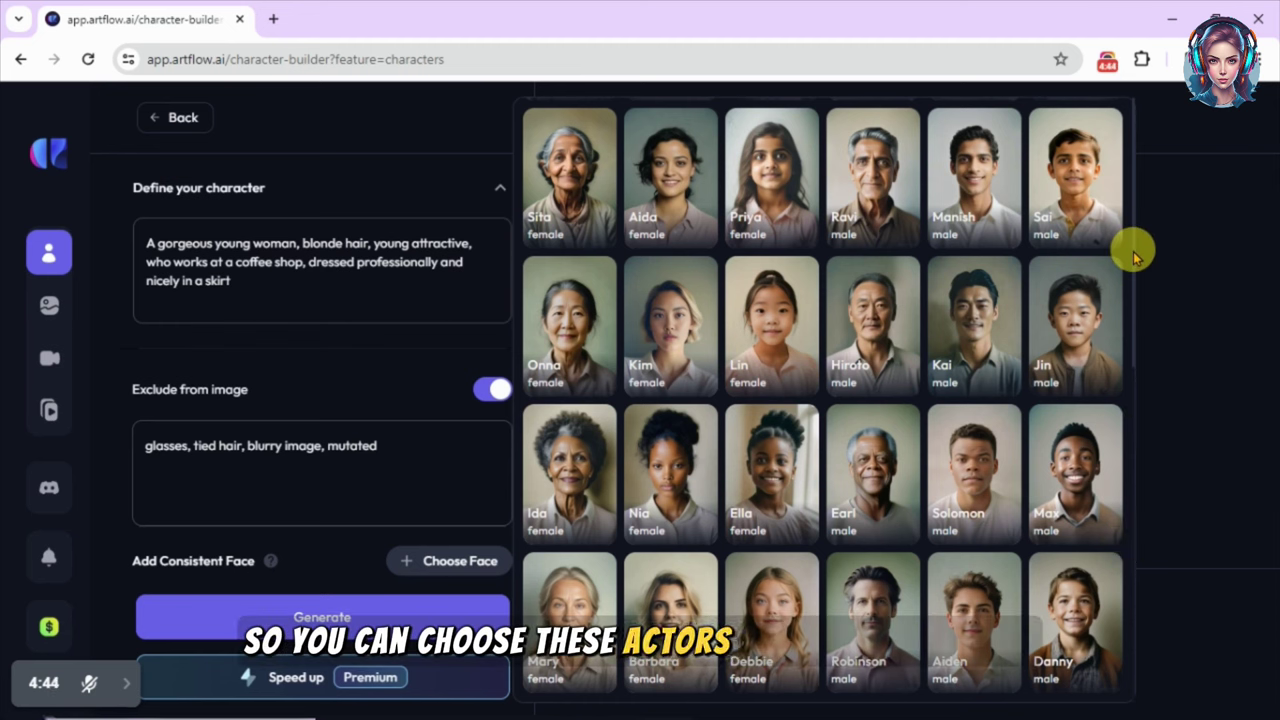
scroll(1134, 252, up, 5)
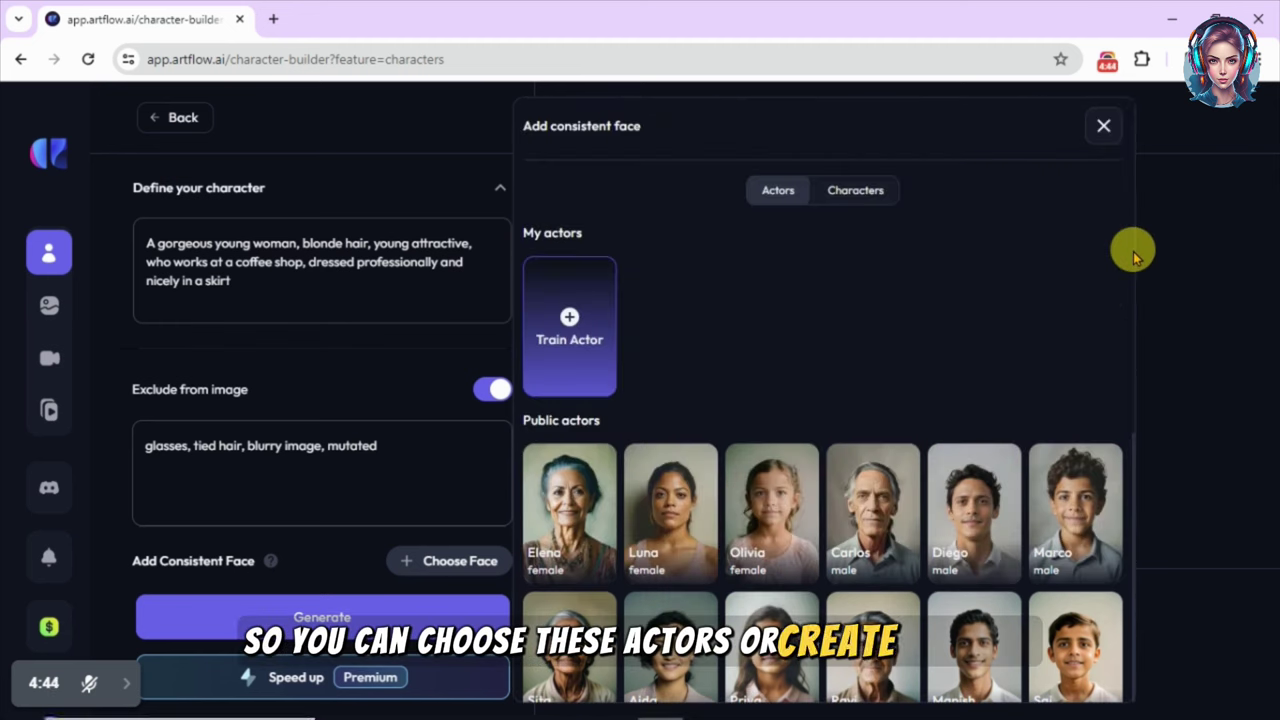
click(1117, 126)
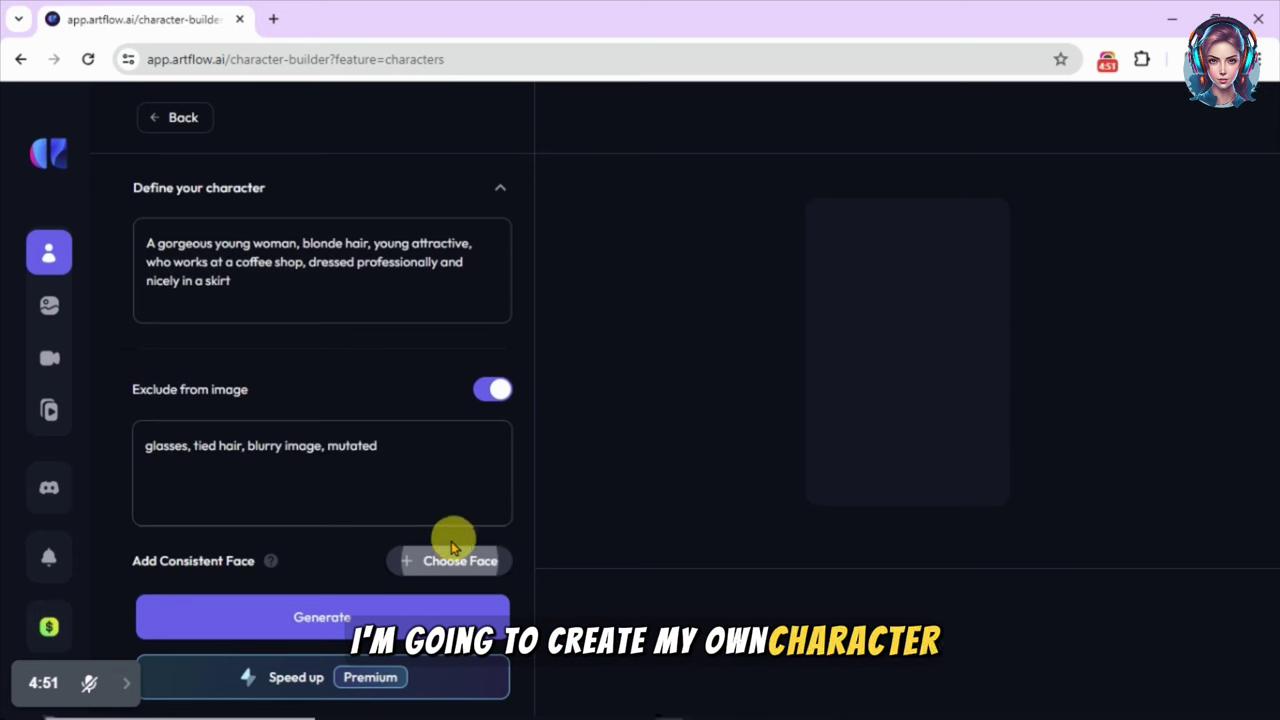
click(405, 615)
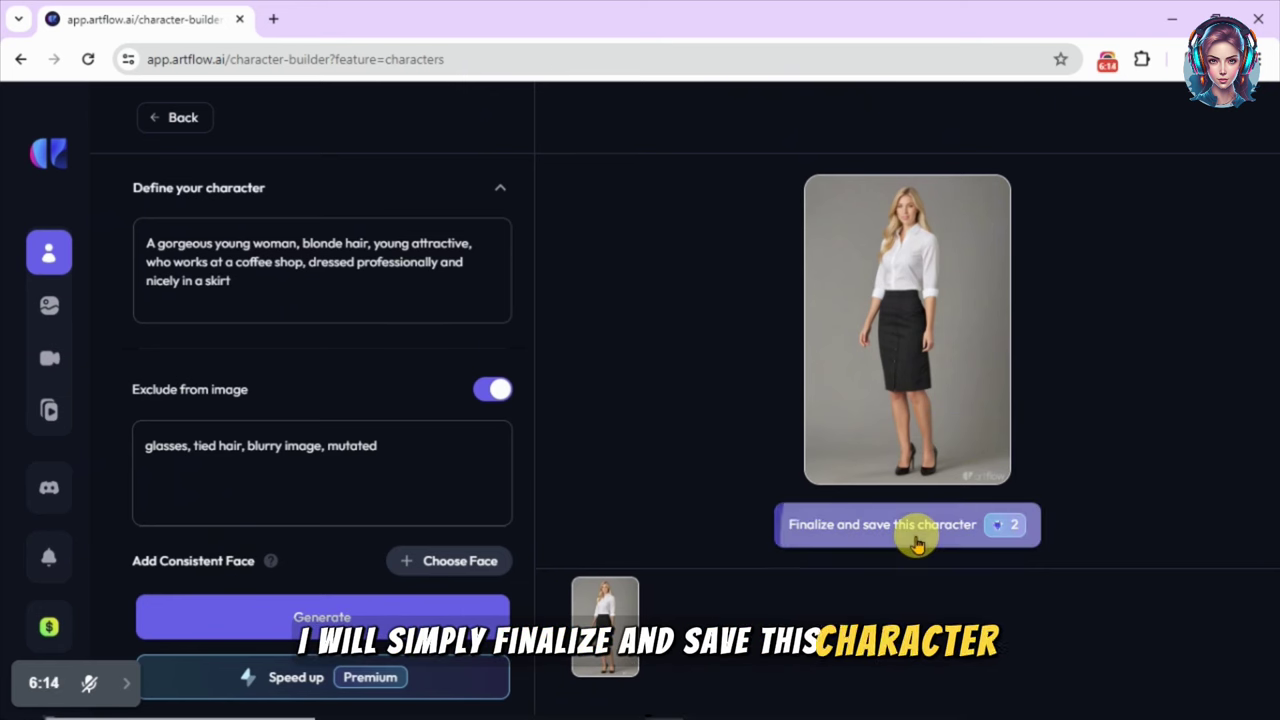
Save the generated blonde woman in white shirt and black skirt as character 'Emily'.
click(917, 542)
click(749, 409)
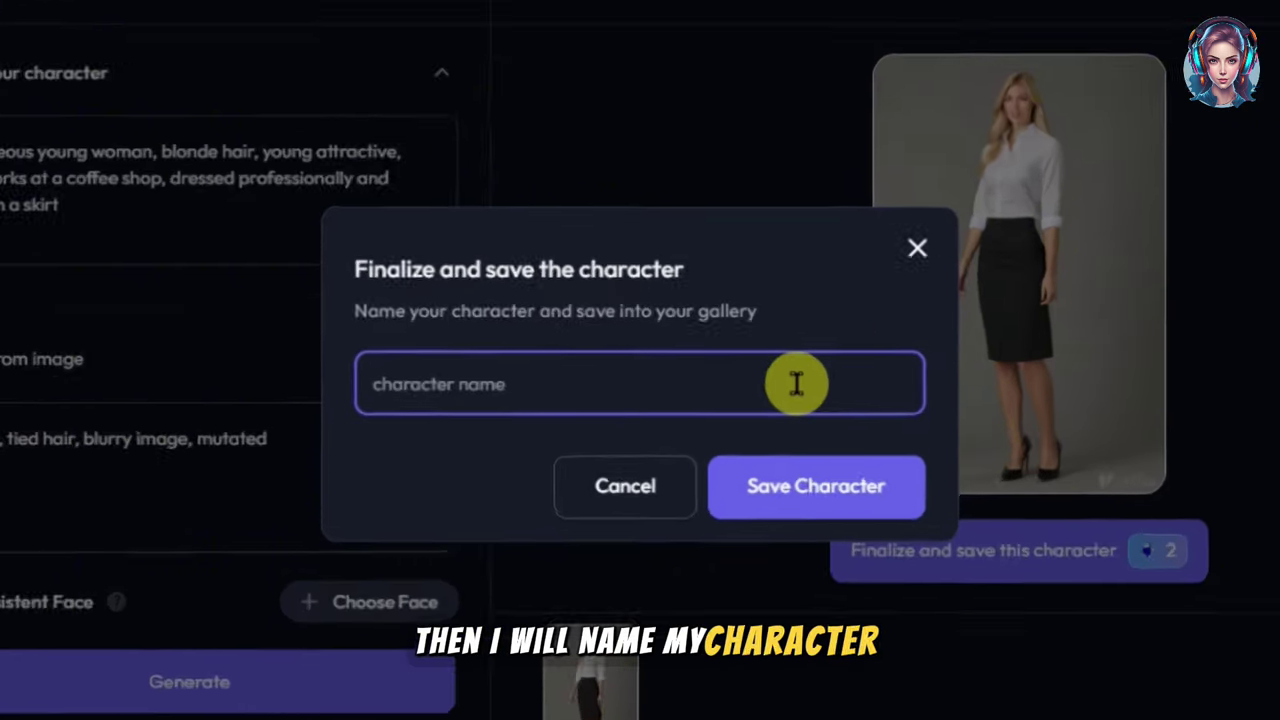
text(Emily)
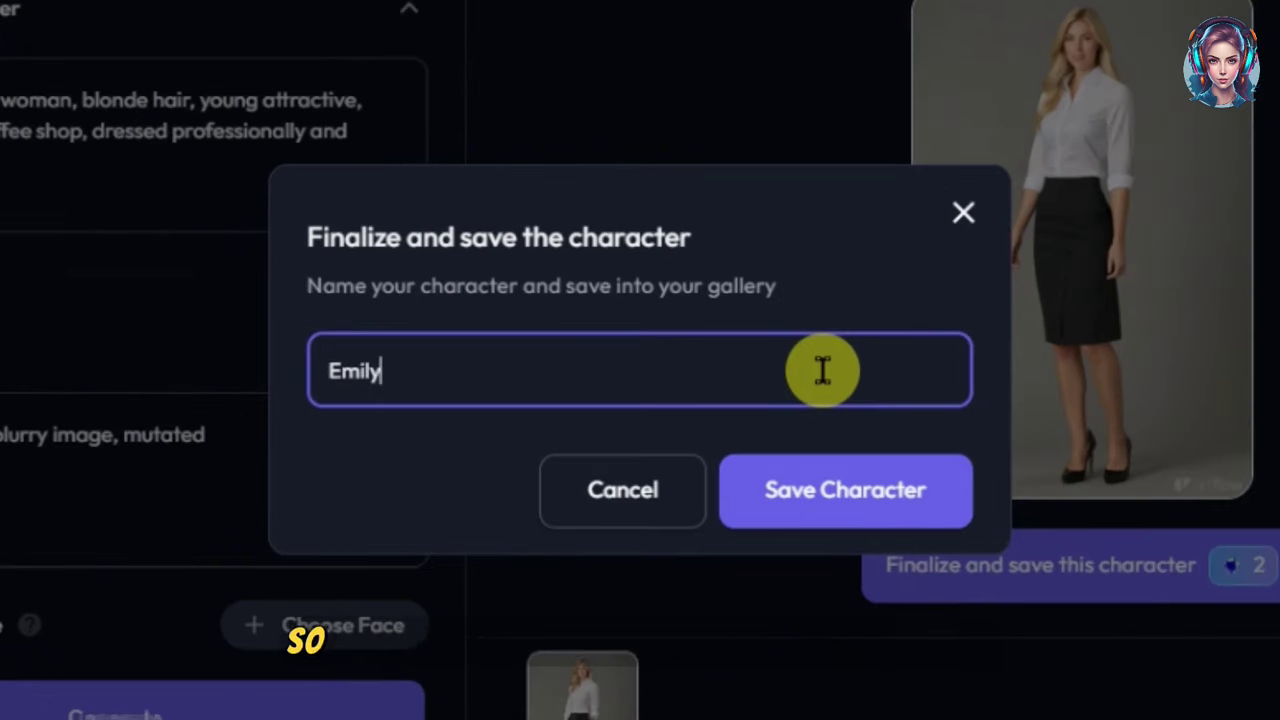
click(887, 498)
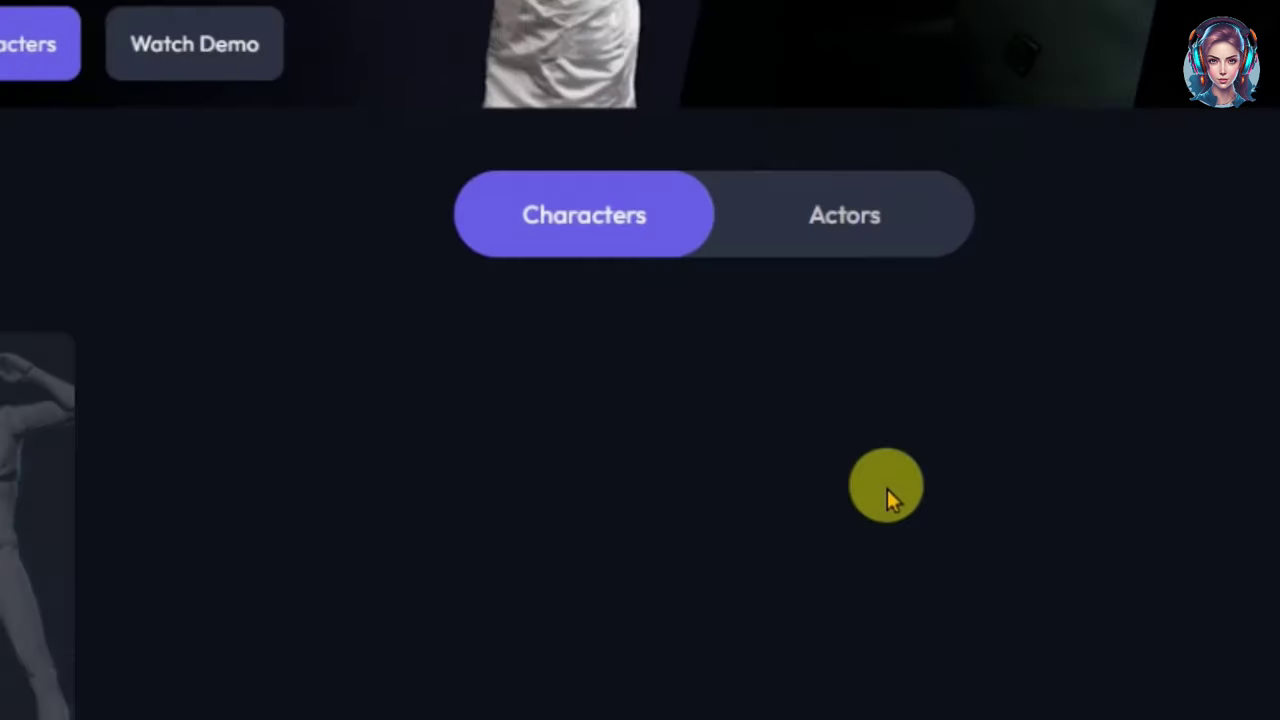
Open the Image Studio for Emily from her card's options menu.
scroll(994, 500, down, 2)
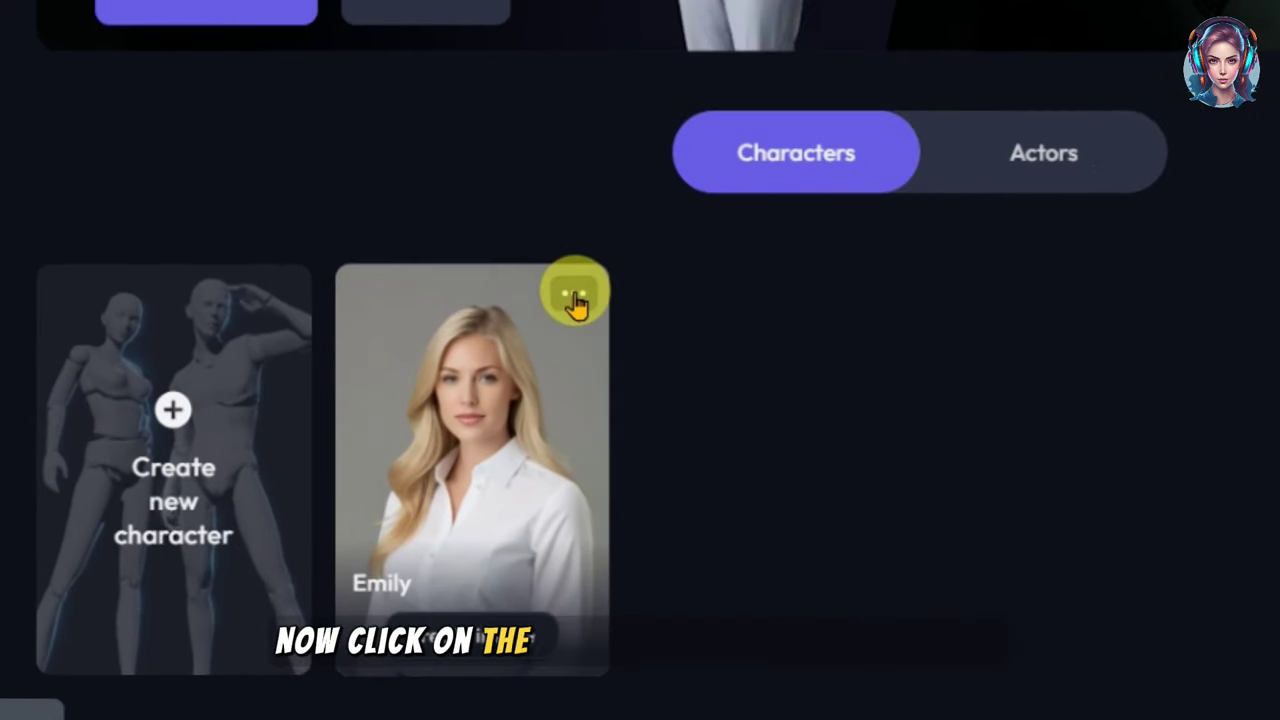
click(467, 404)
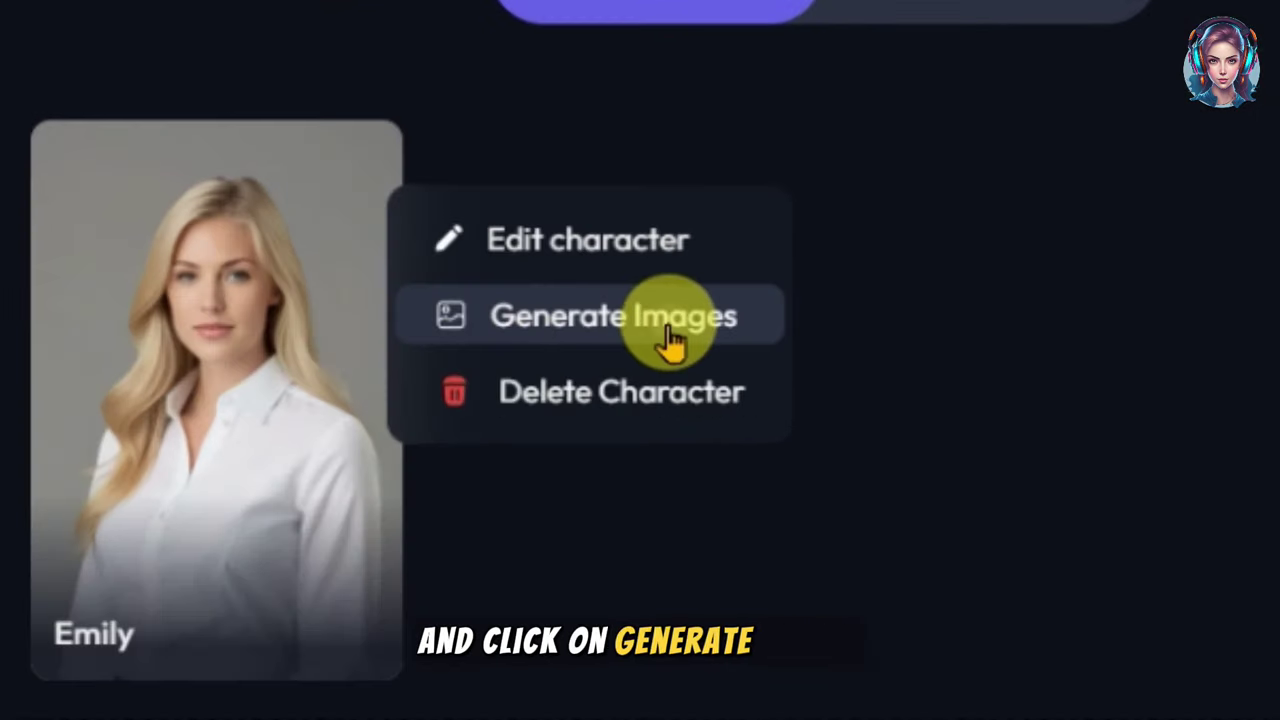
click(670, 338)
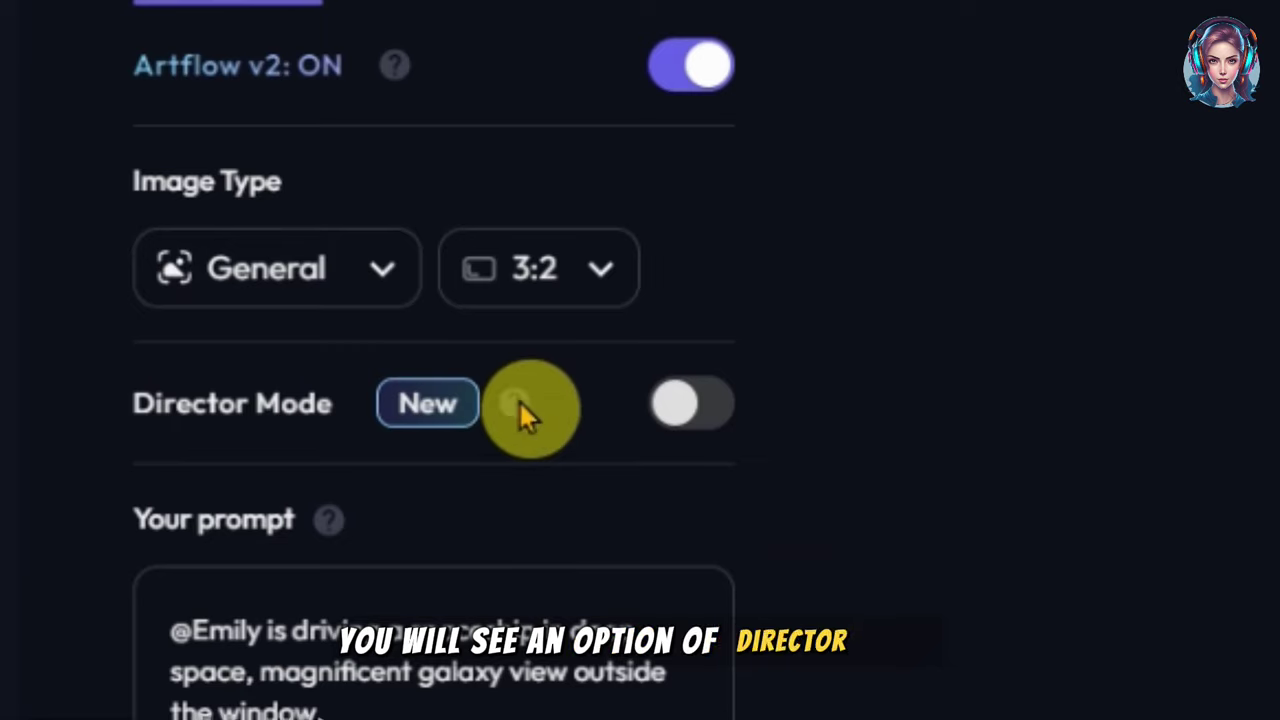
Turn on Director Mode and set Emily's framing between full shot and mid shot.
mouse_move(514, 401)
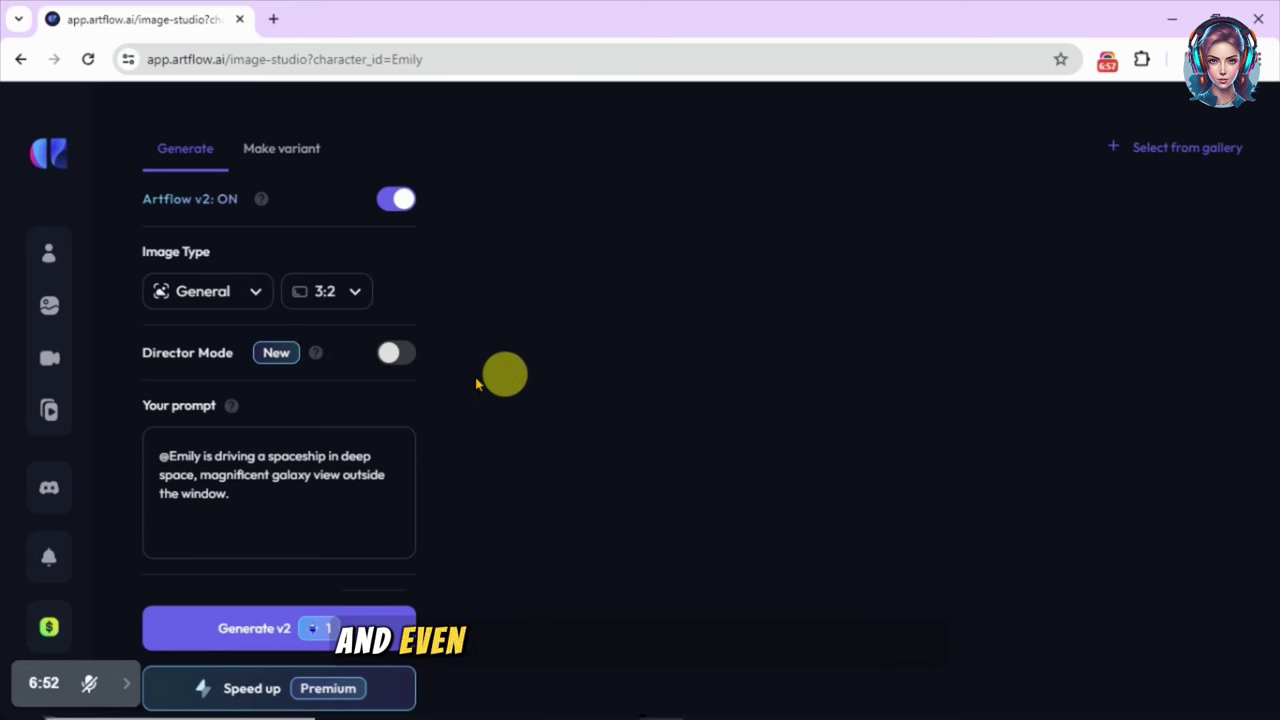
mouse_move(316, 357)
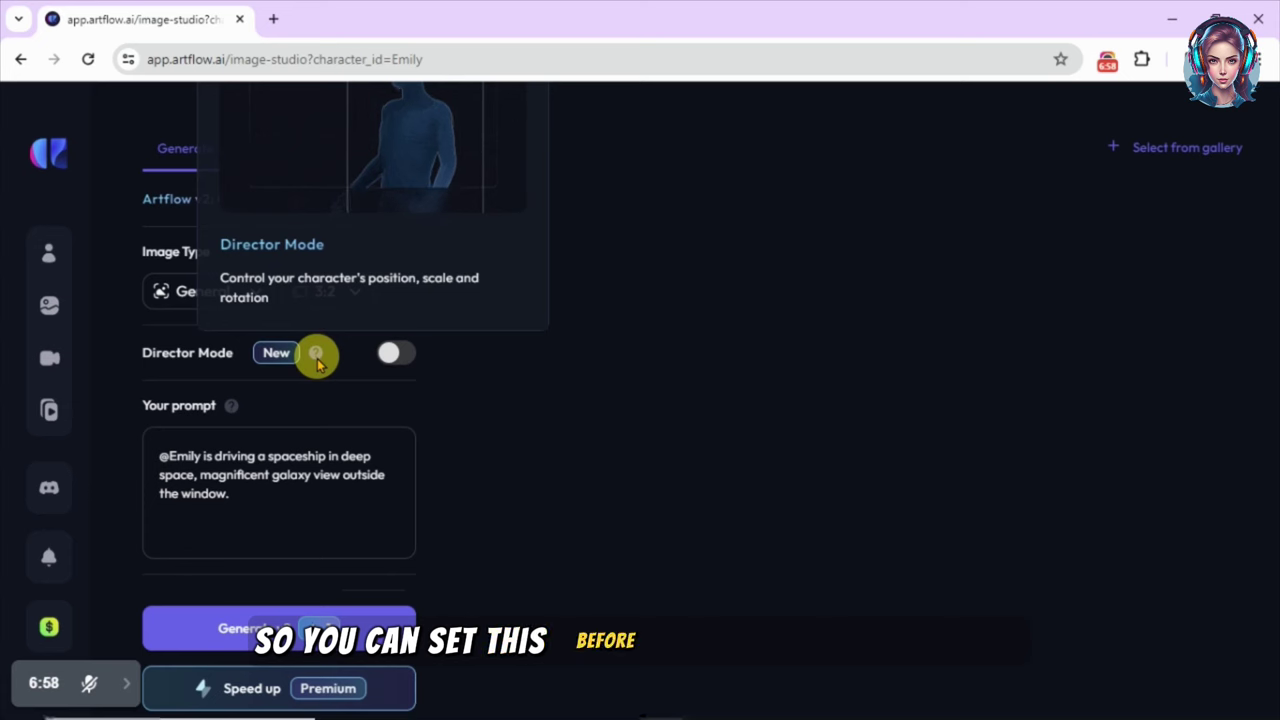
click(405, 355)
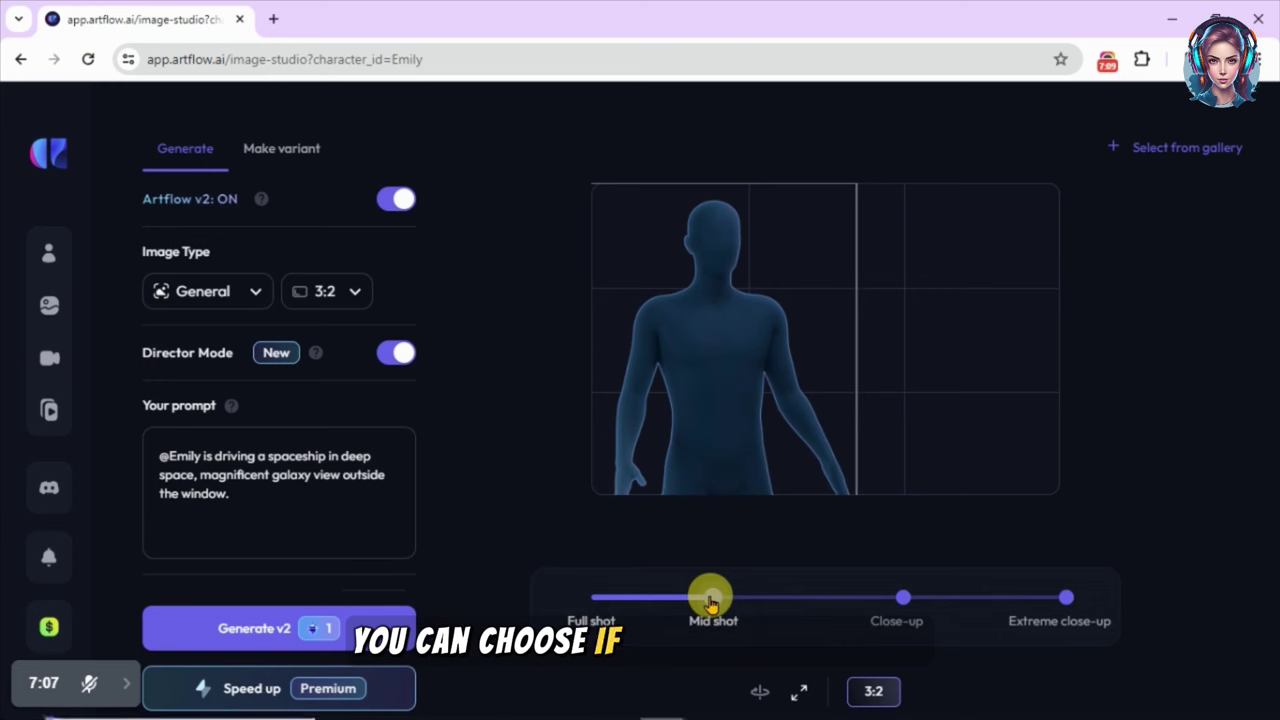
drag(710, 600, 670, 598)
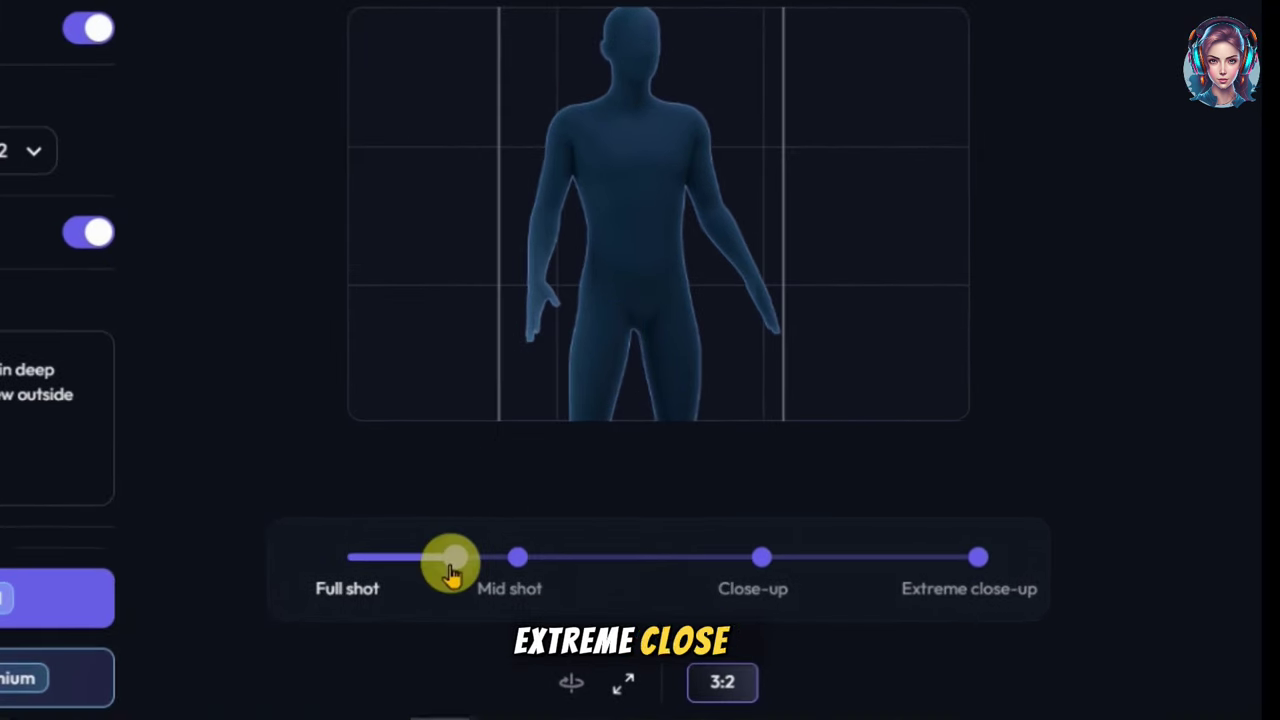
drag(450, 568, 350, 566)
drag(620, 206, 631, 270)
drag(347, 567, 551, 565)
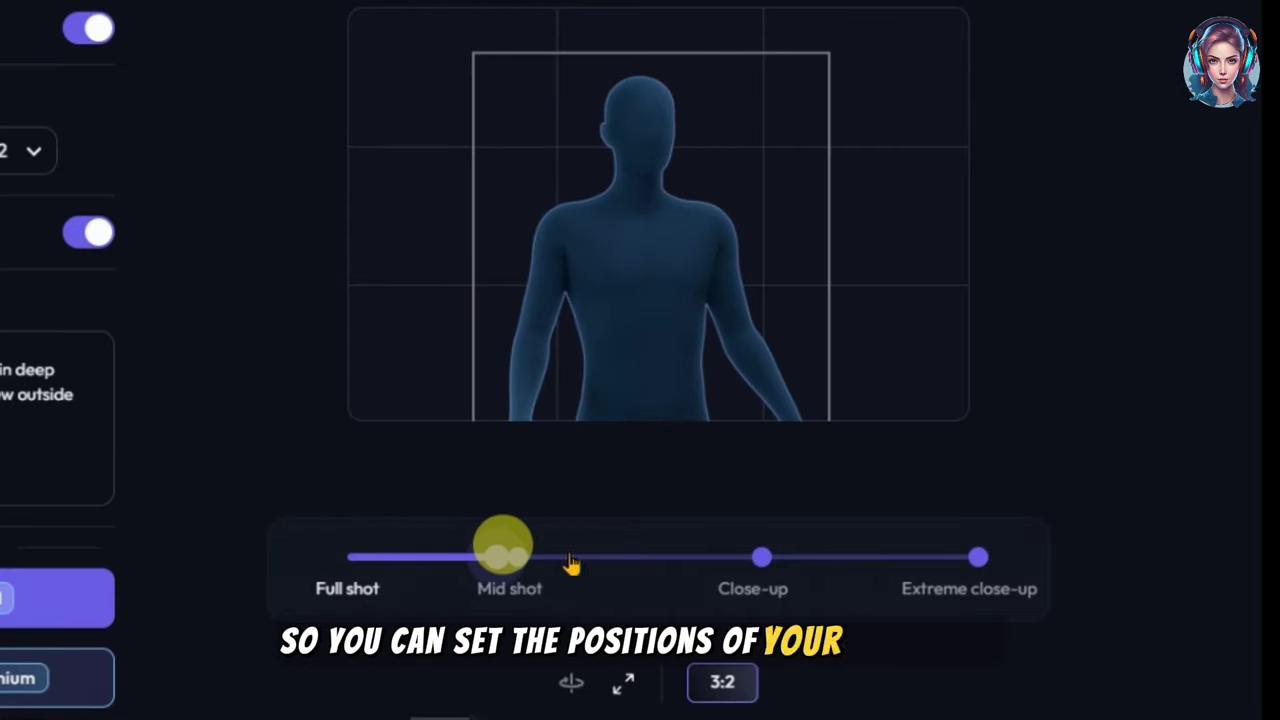
click(761, 557)
drag(818, 561, 472, 578)
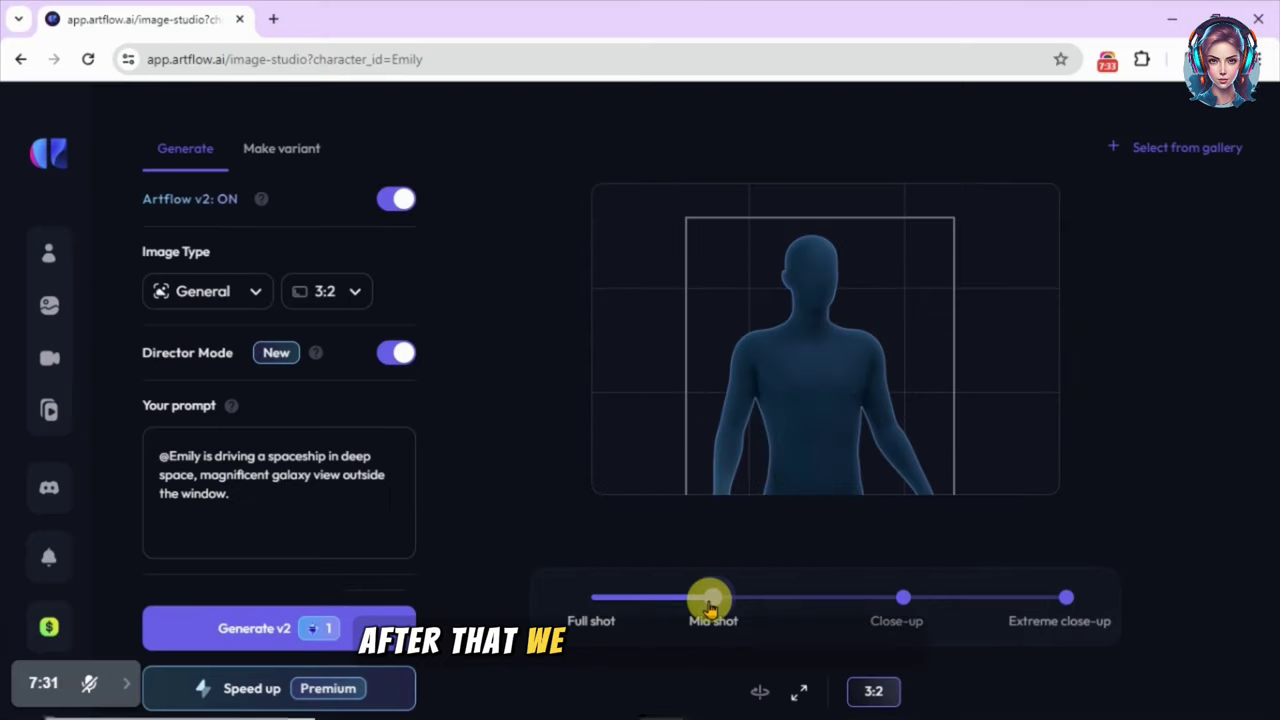
drag(685, 606, 716, 600)
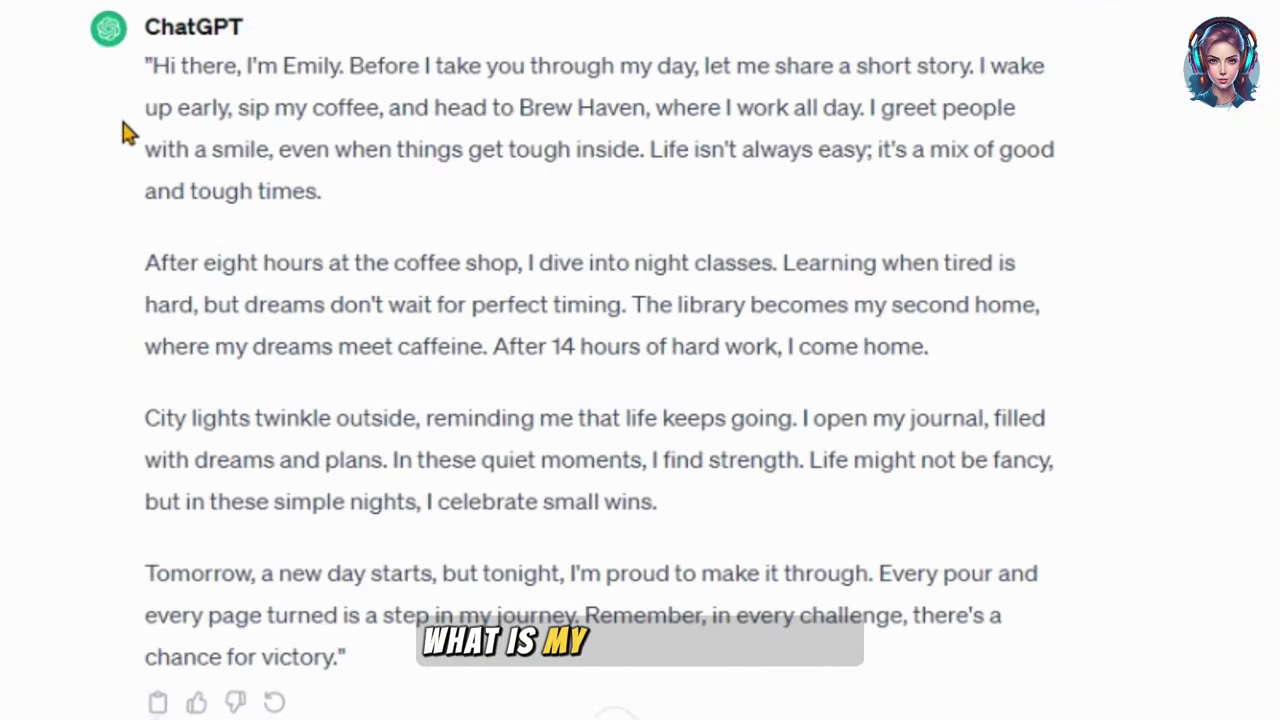
drag(185, 107, 418, 110)
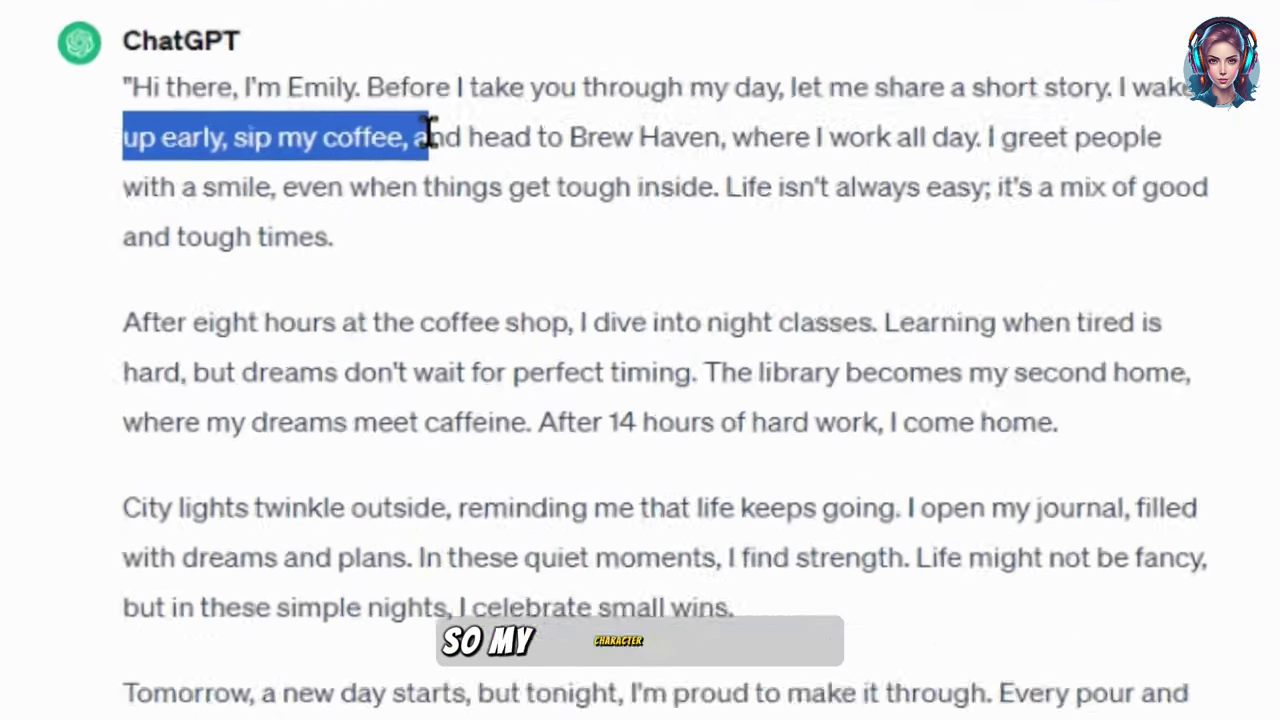
click(701, 312)
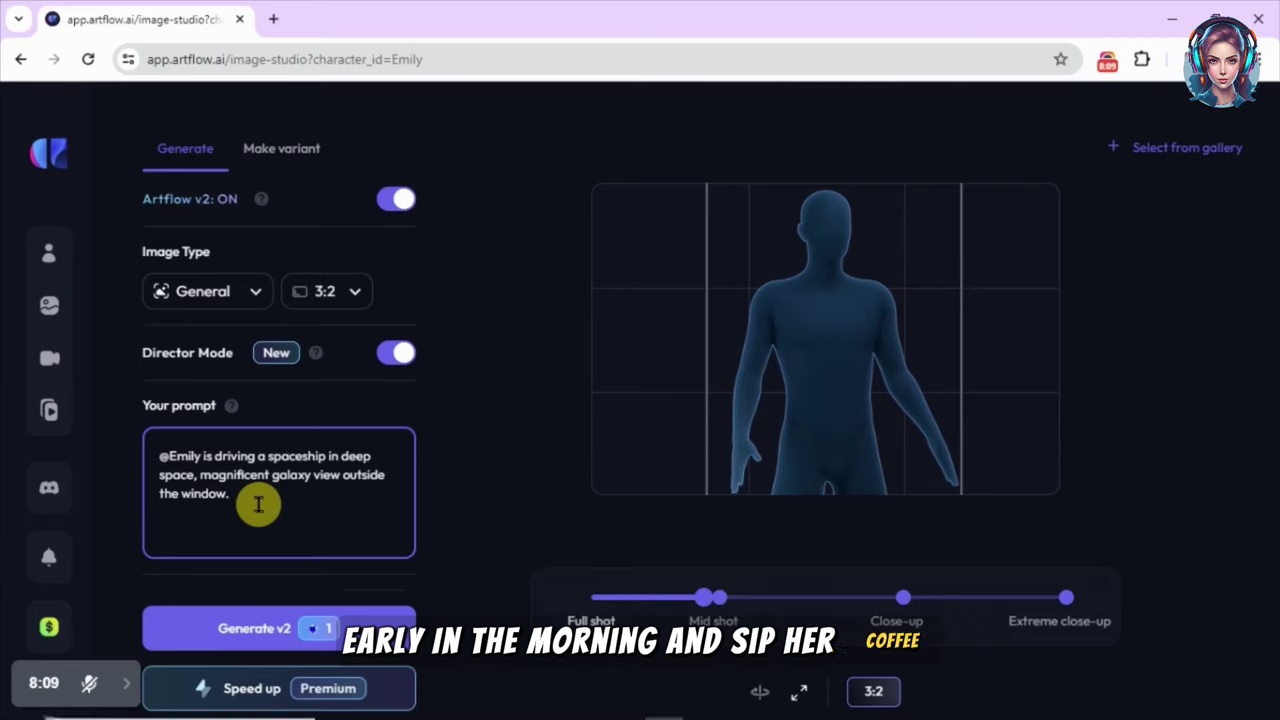
triple_click(211, 451)
text(@Emily is)
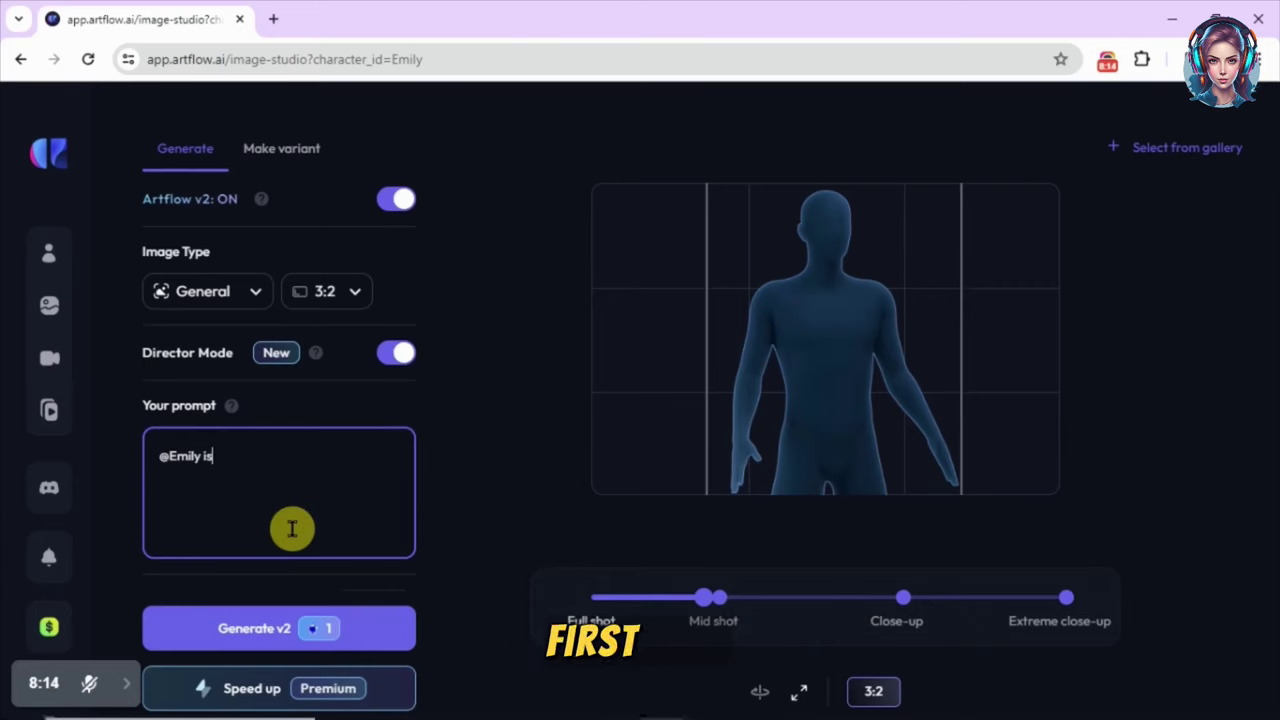
text( sitting on the)
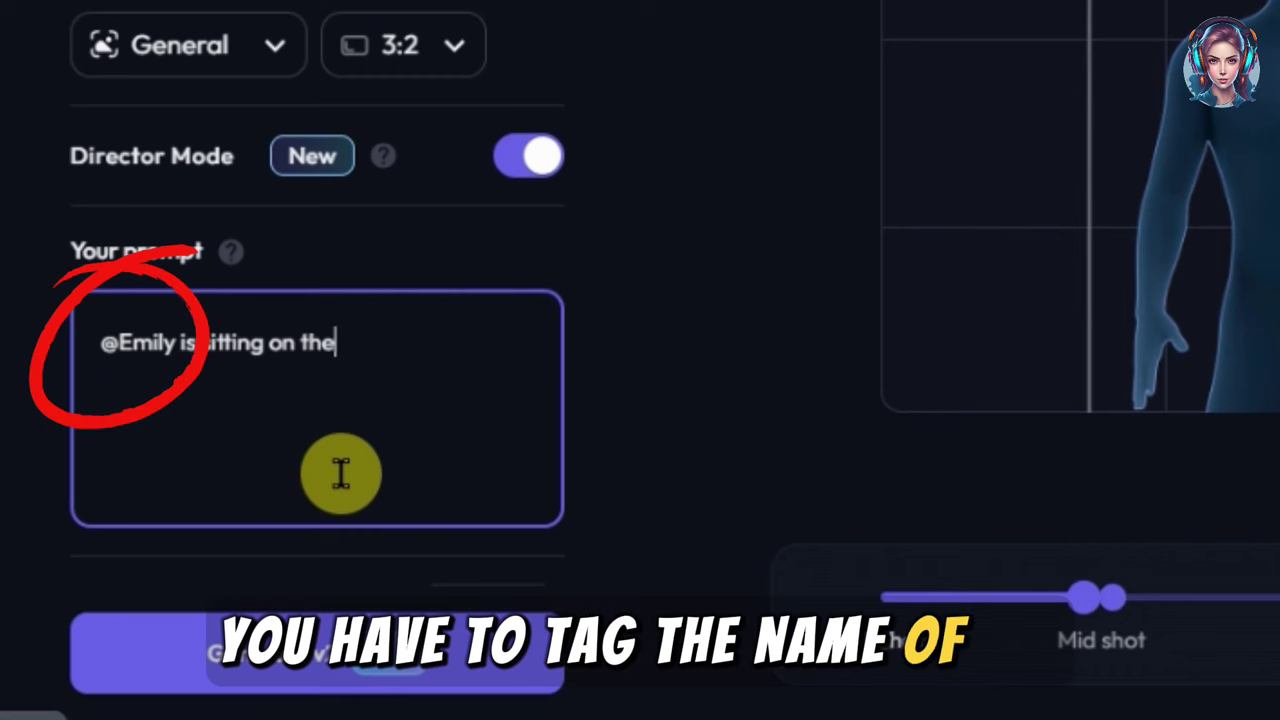
text( dining table chair o)
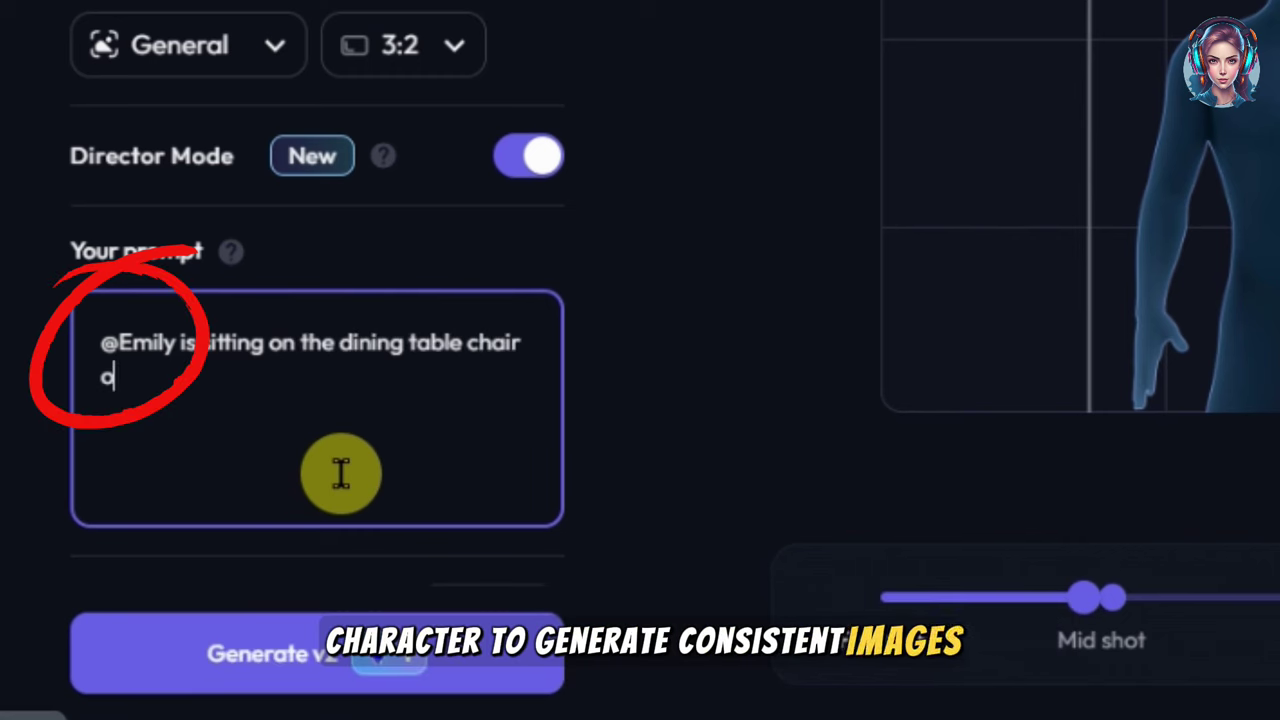
text(f her kitchen with a cup of coffee in her ha)
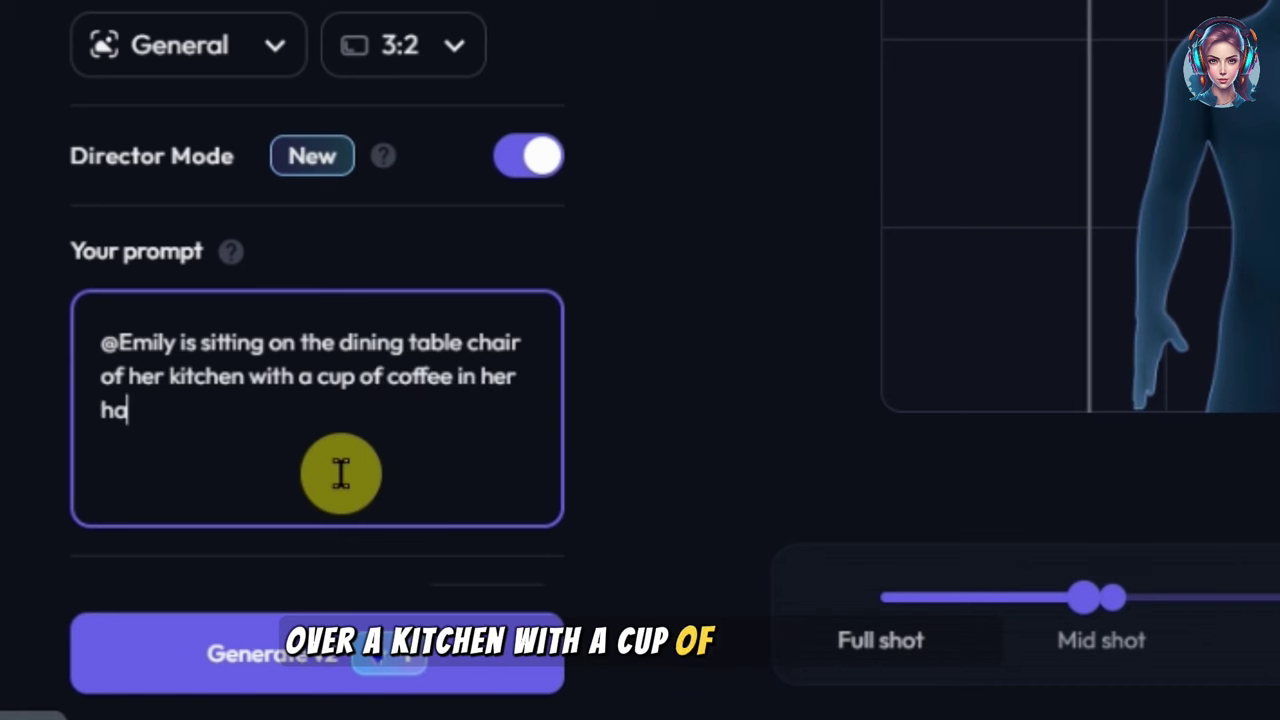
text(nd, looking straight into)
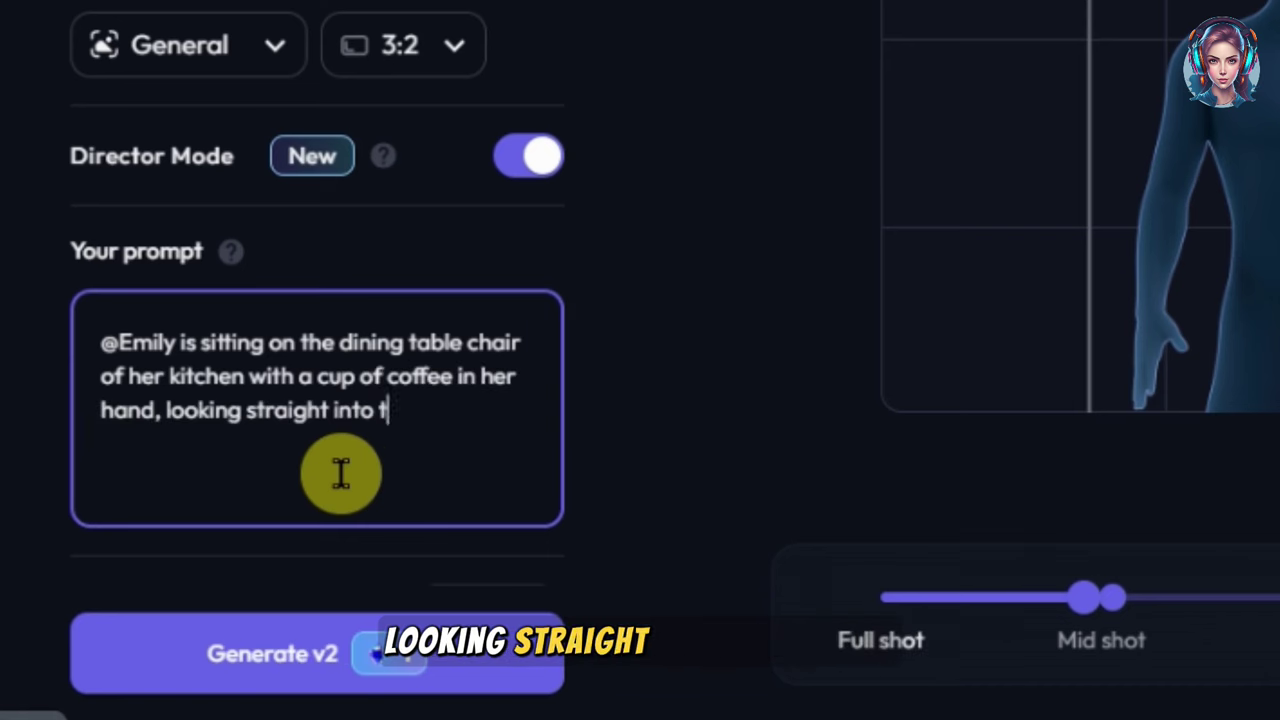
text( the camera)
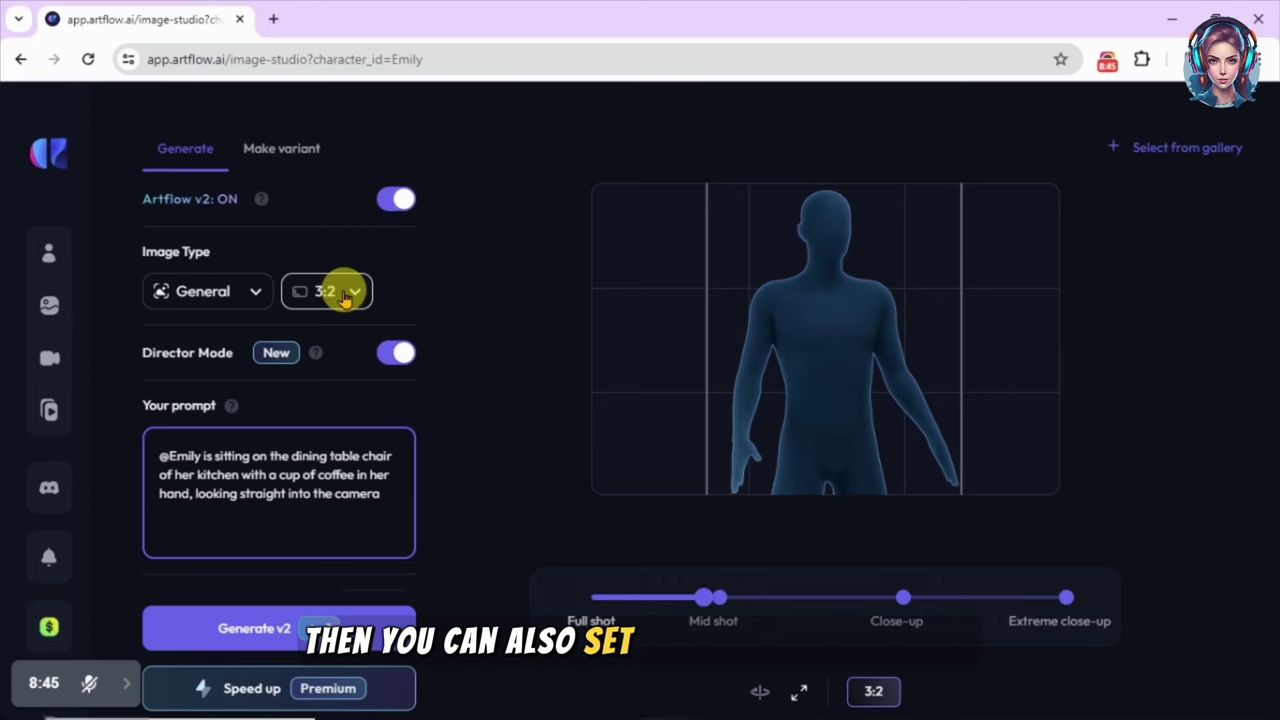
Keep the 3:2 aspect ratio and generate the kitchen images of Emily with coffee.
click(440, 45)
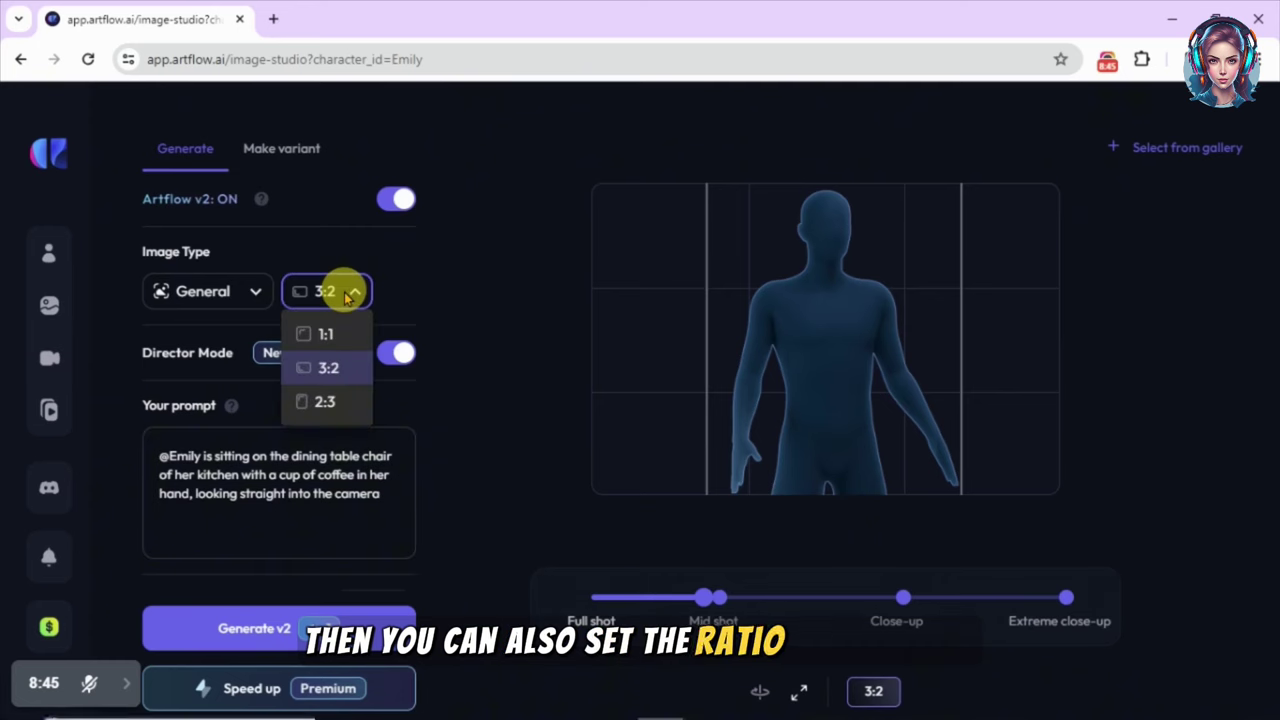
click(362, 375)
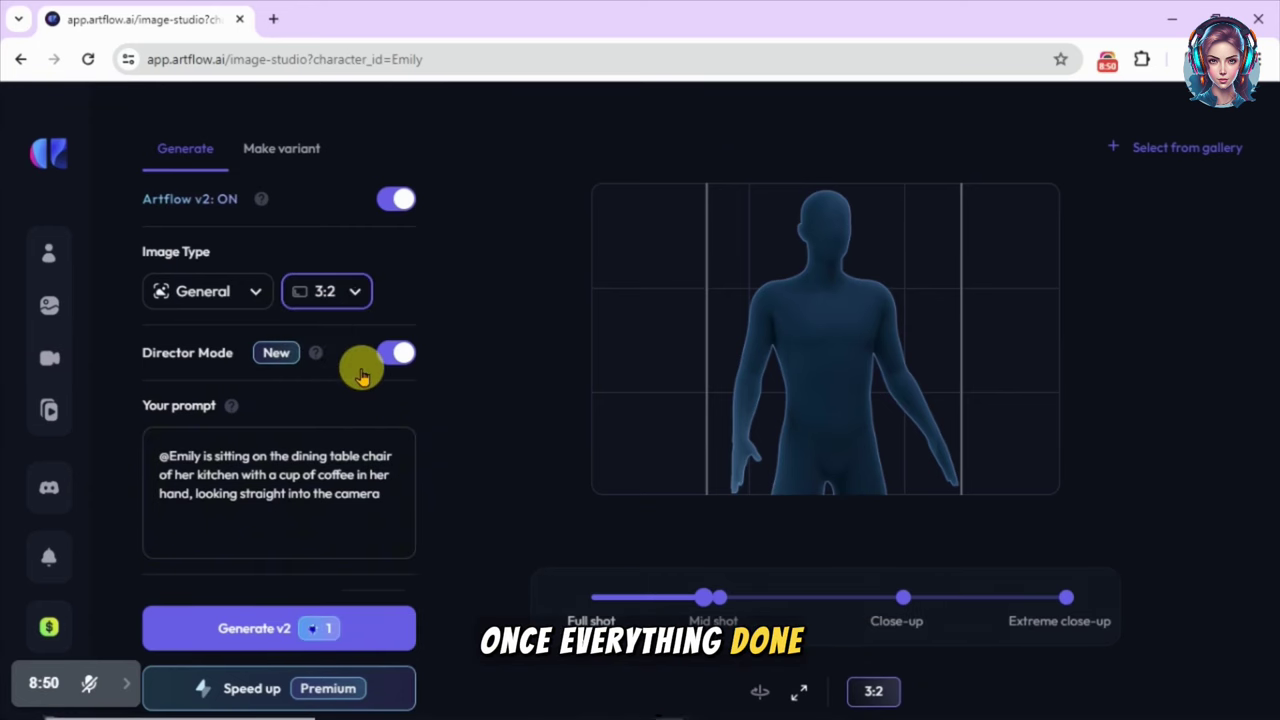
click(318, 630)
mouse_move(718, 424)
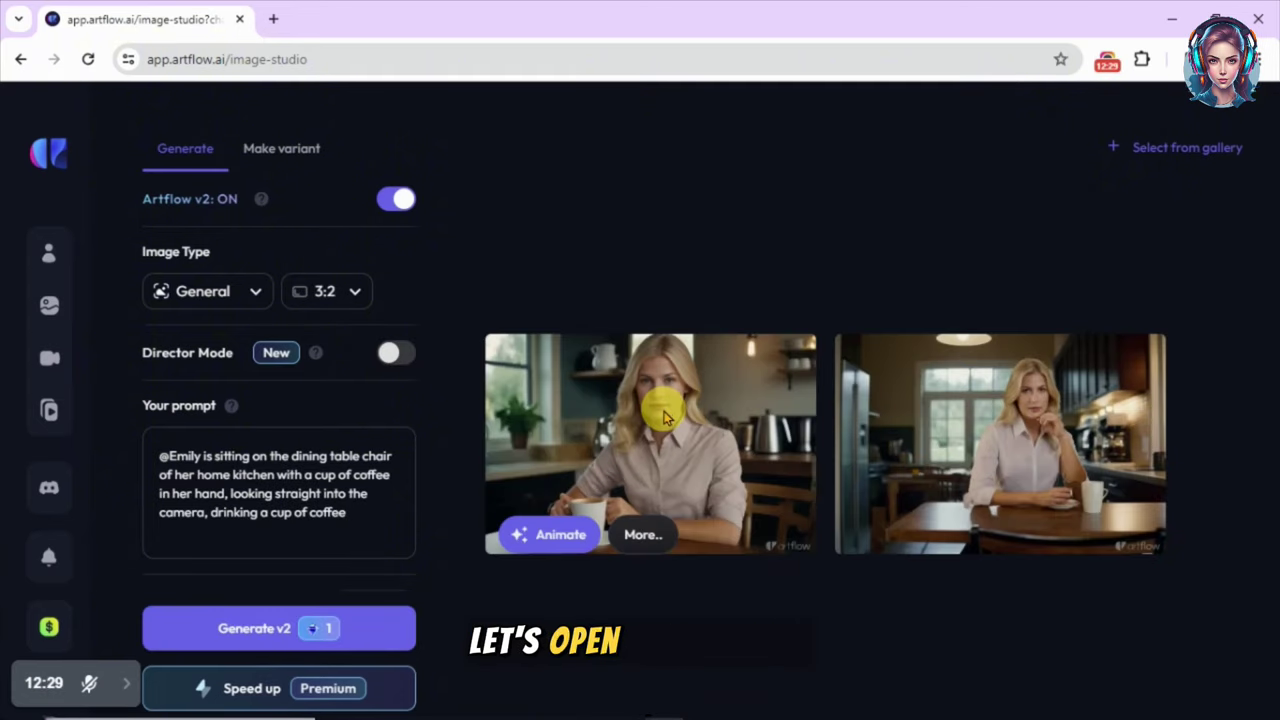
Save the first kitchen image of Emily to Downloads as a .webp file.
click(664, 417)
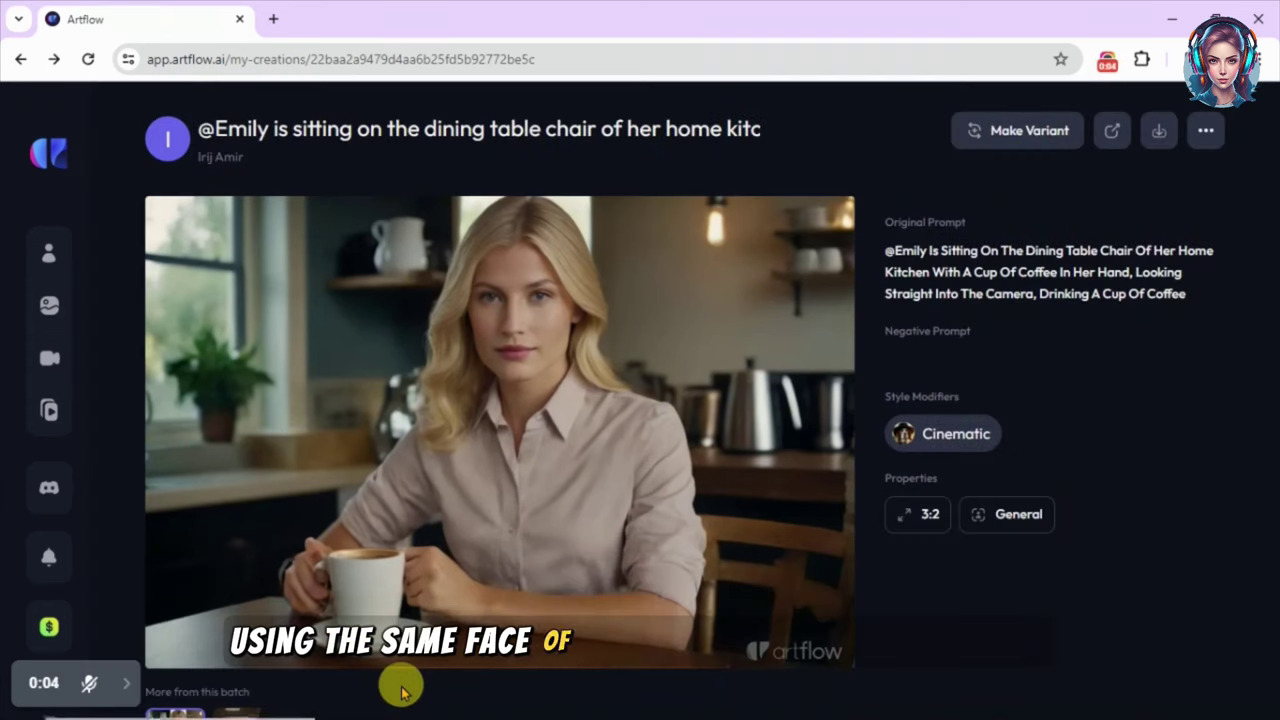
right_click(511, 362)
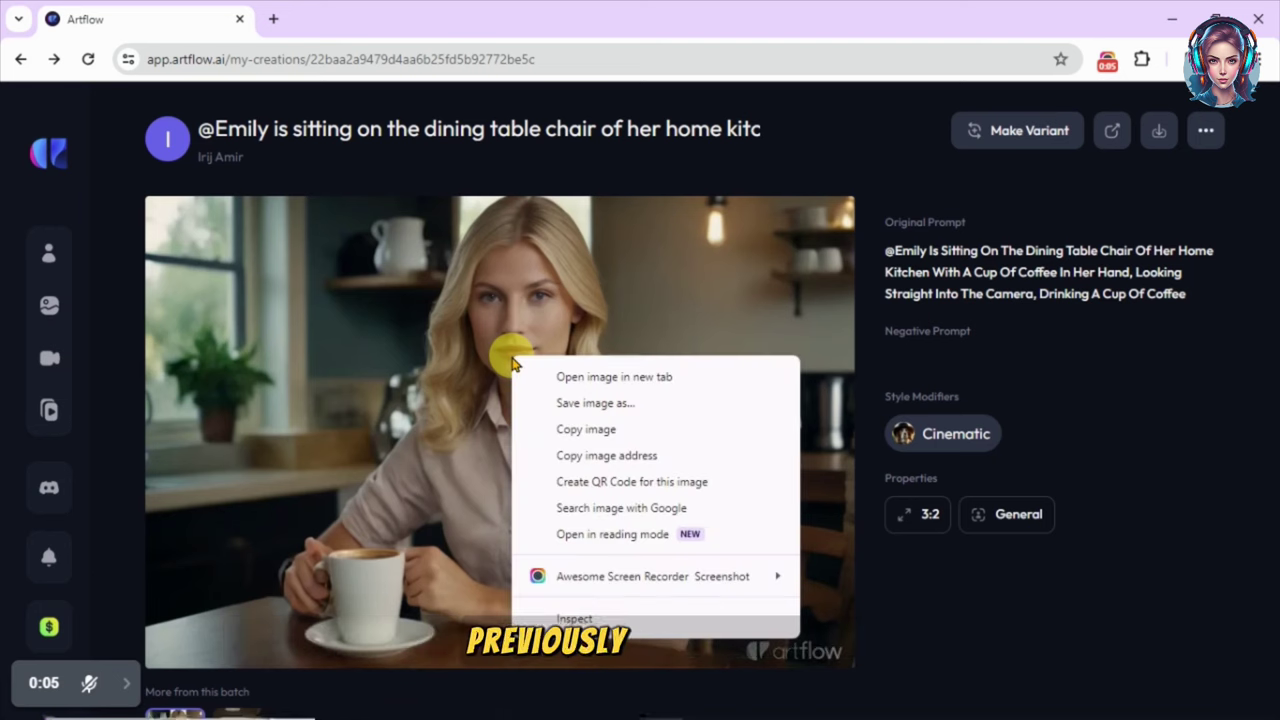
click(608, 405)
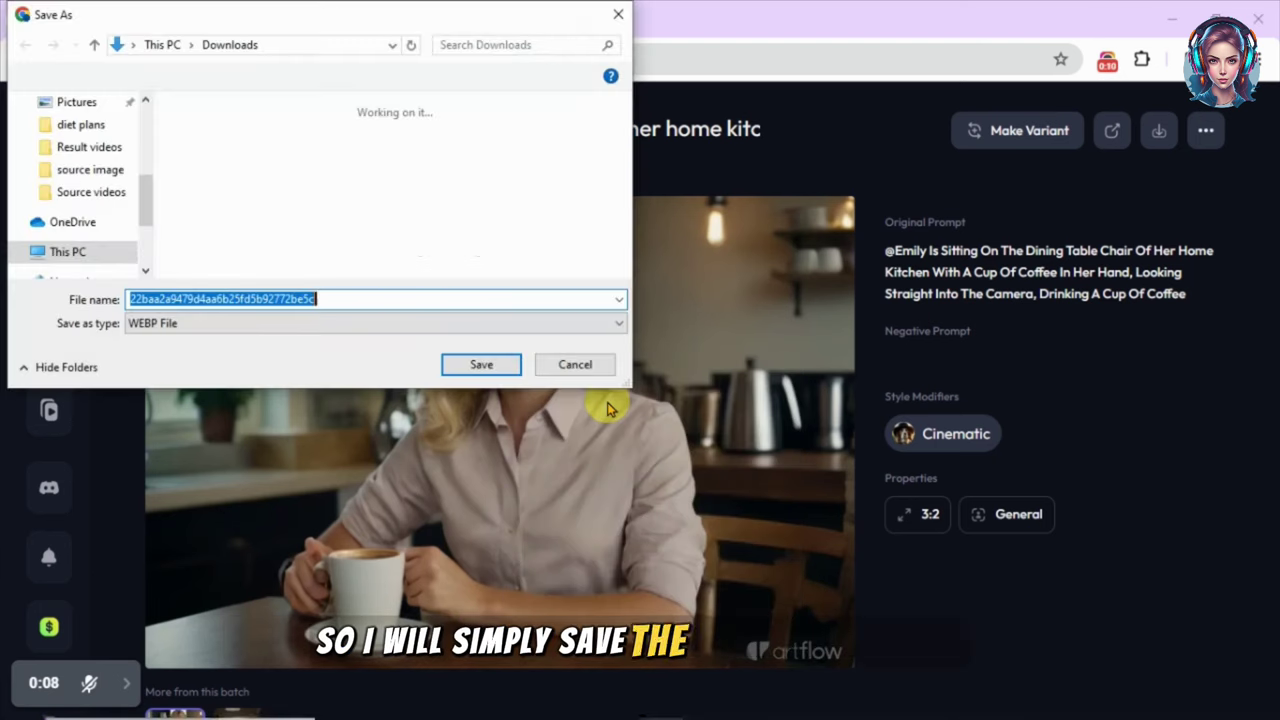
click(480, 365)
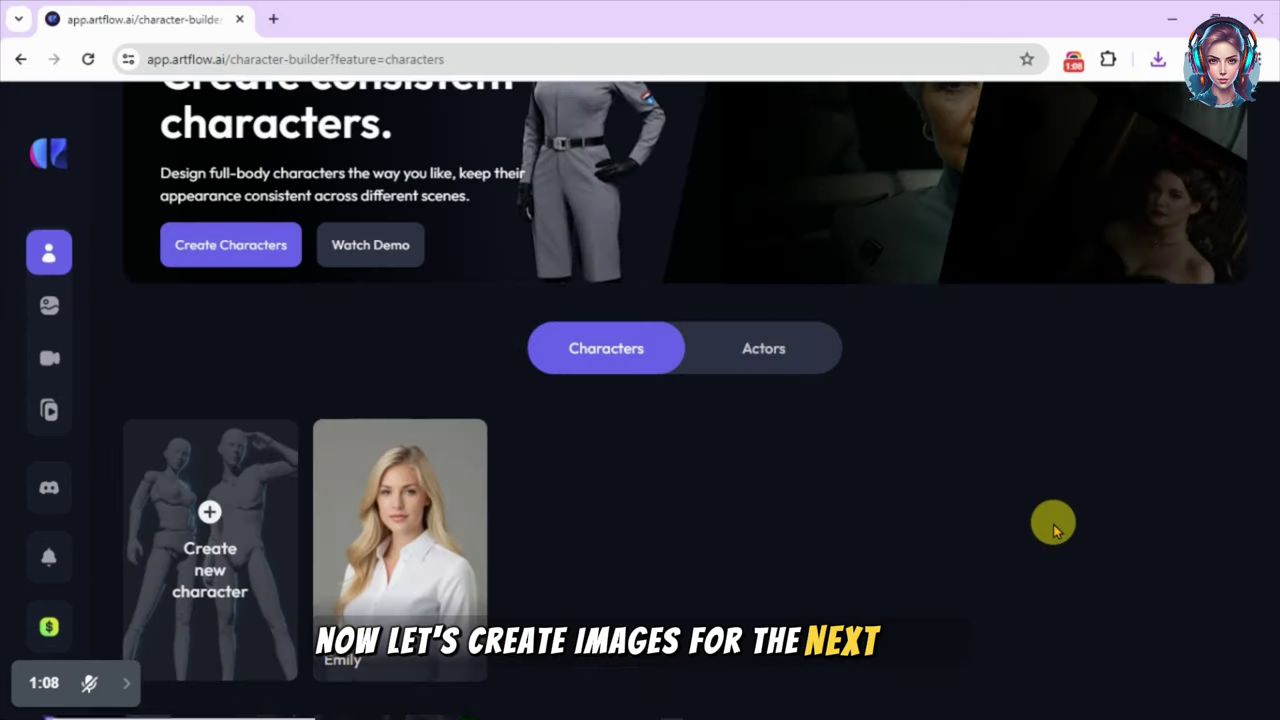
Open image generation for Emily again from her character card.
scroll(1054, 523, down, 1)
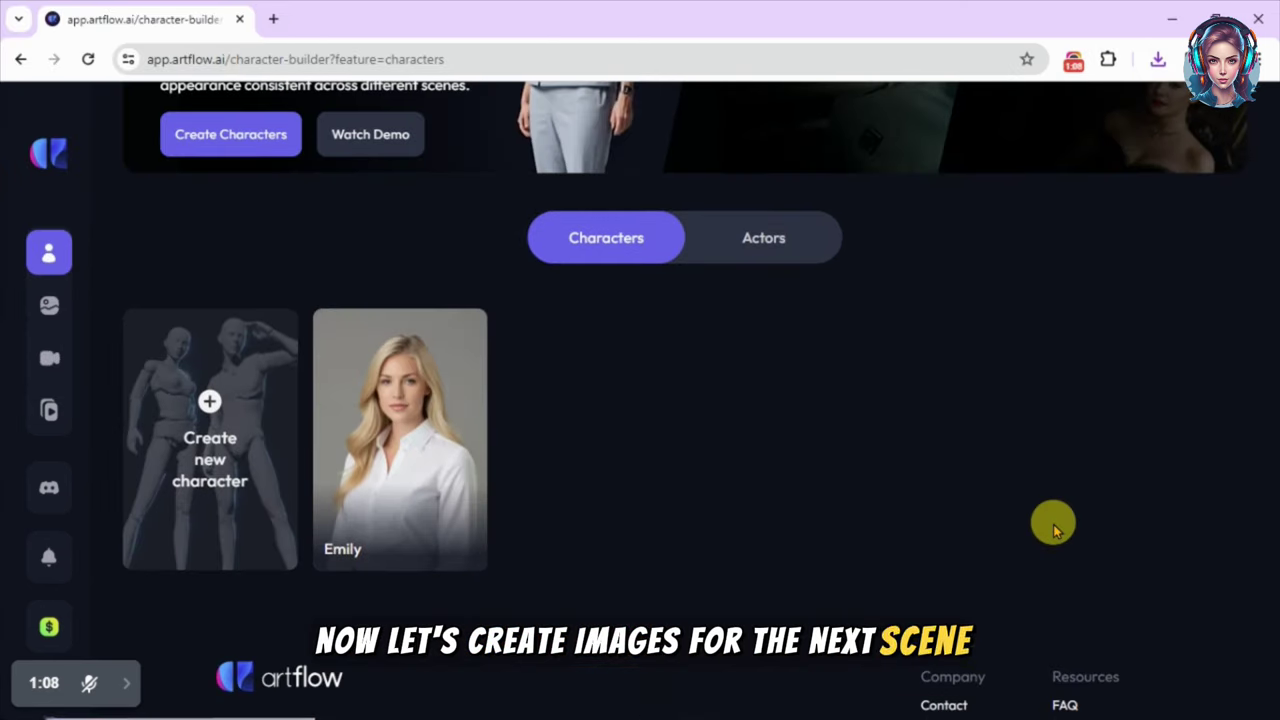
click(478, 323)
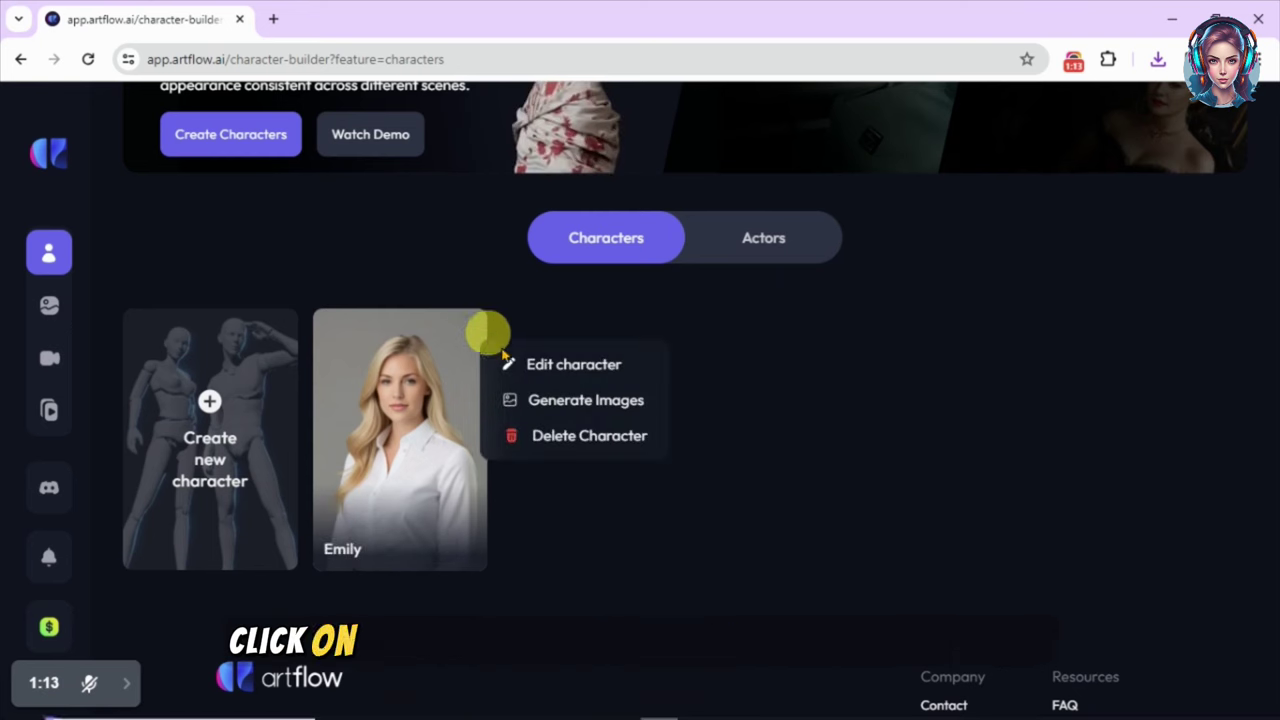
click(552, 400)
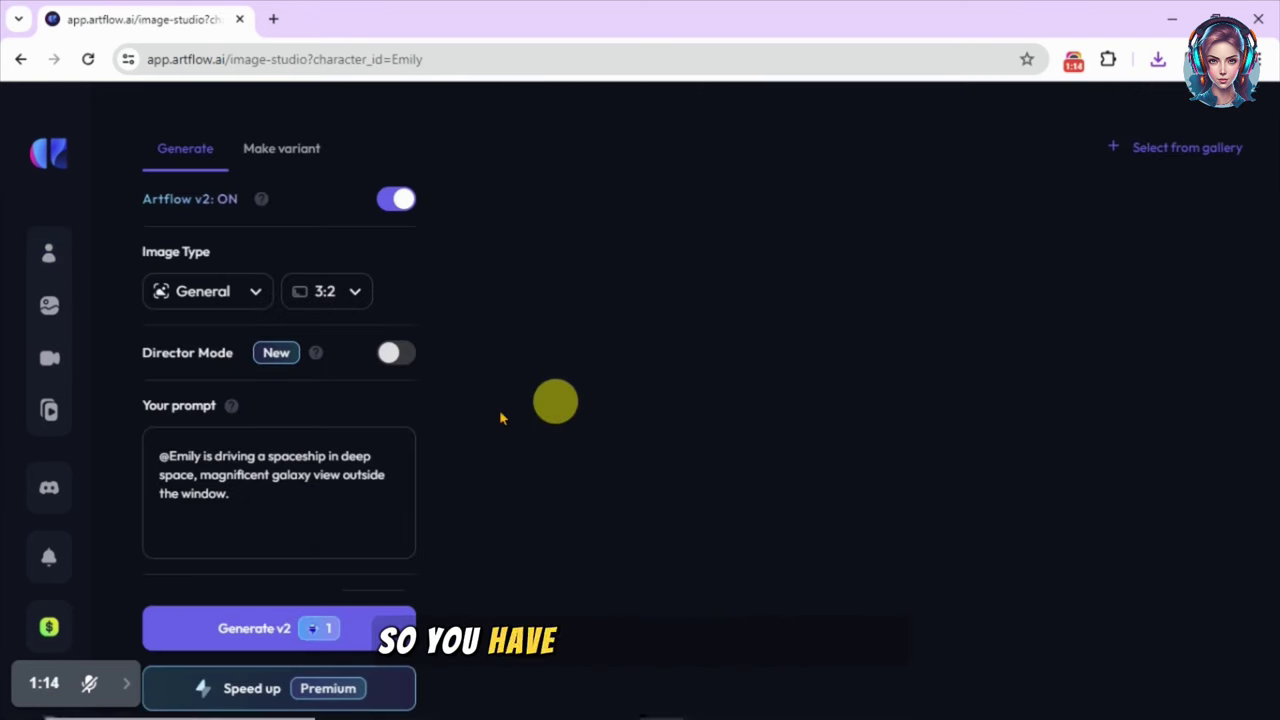
Generate images of Emily behind a coffee-shop bar preparing coffee, looking into the camera.
click(337, 477)
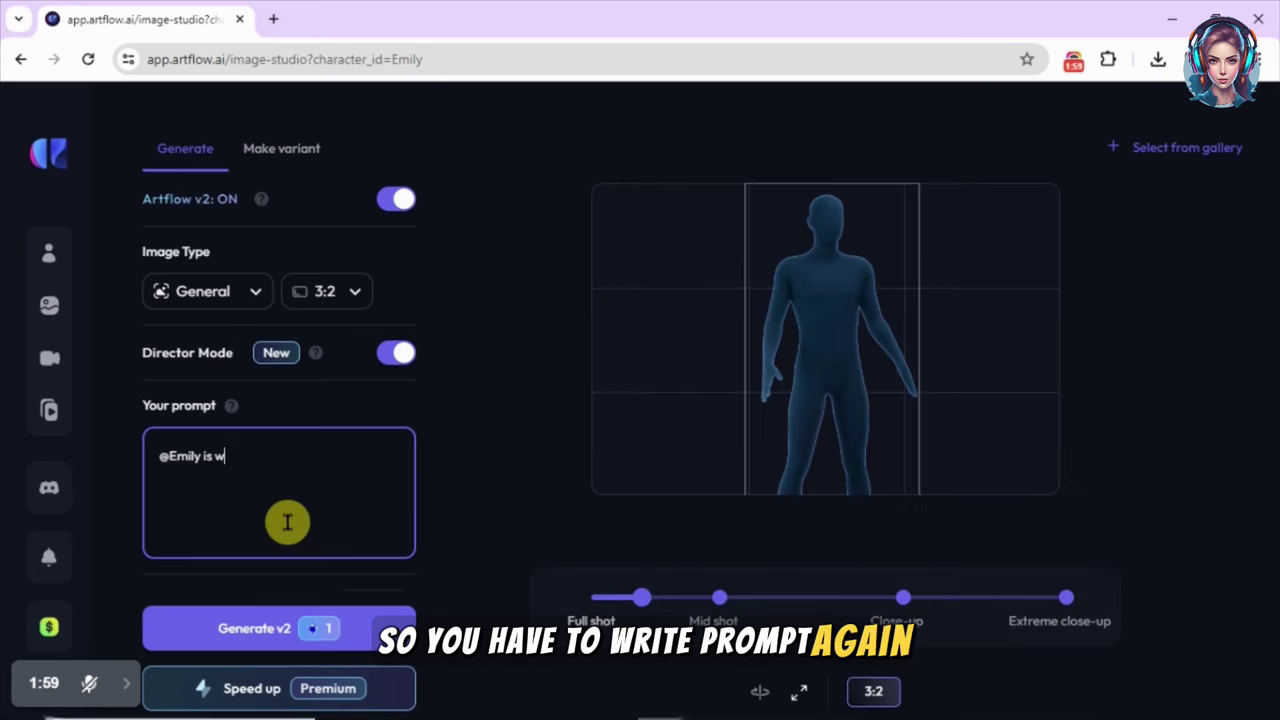
text(orkin)
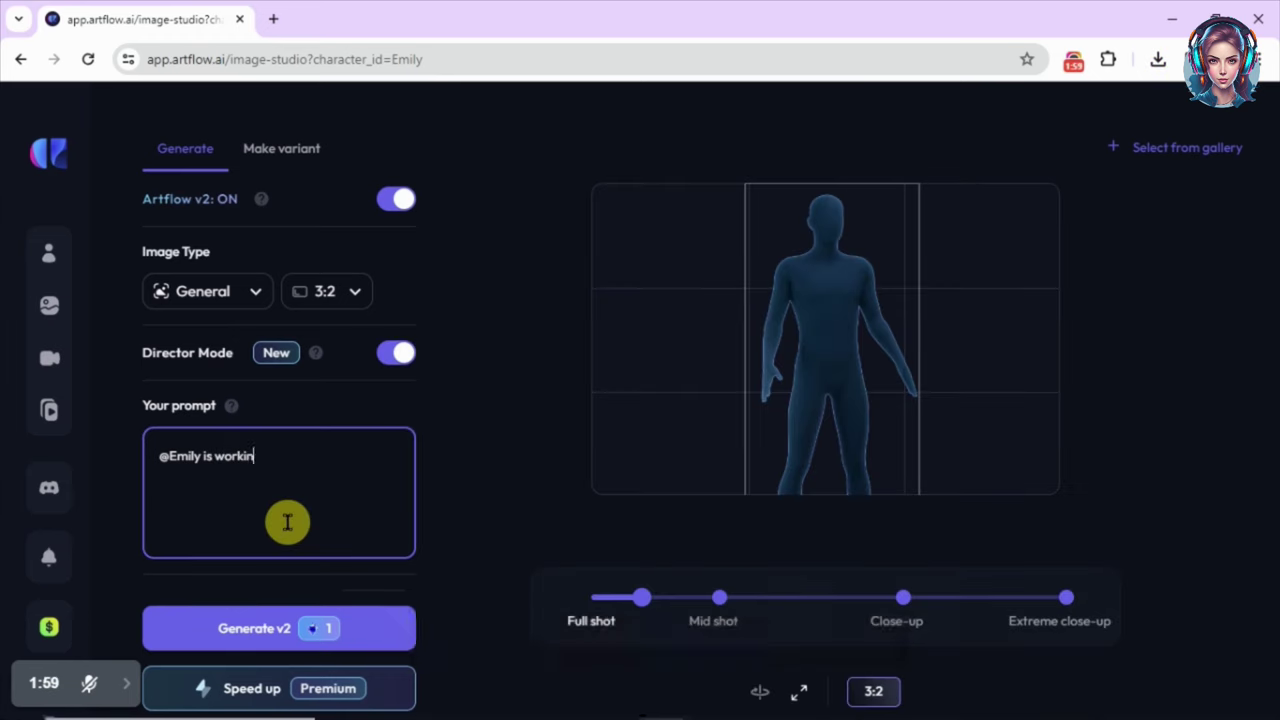
text(g in a coffee shop.)
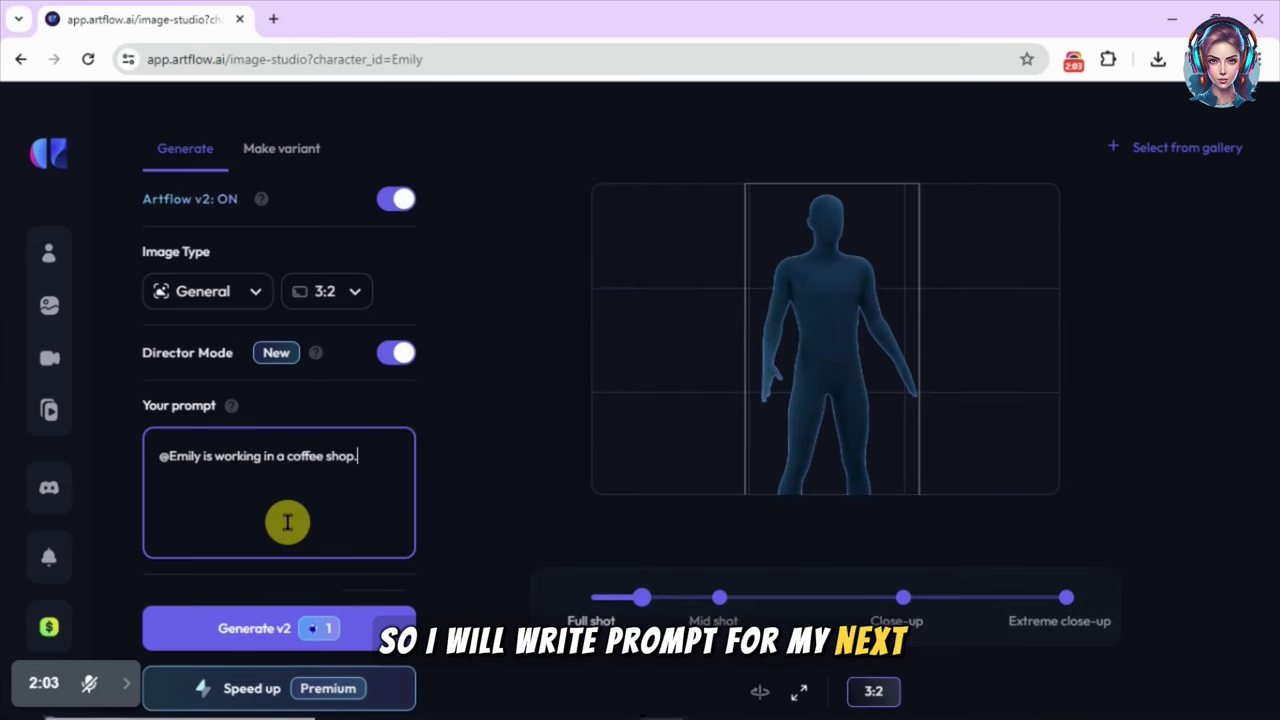
text( She is be)
text(hind)
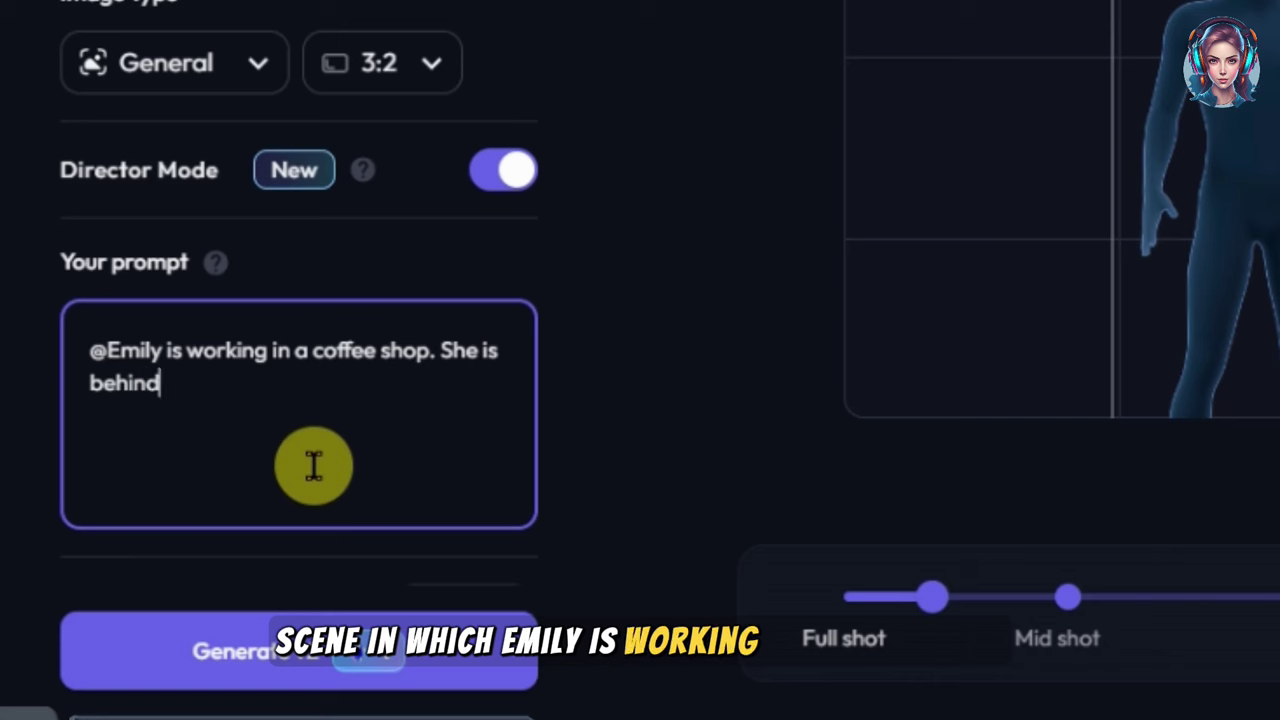
text( the coffee bar preparing coffe)
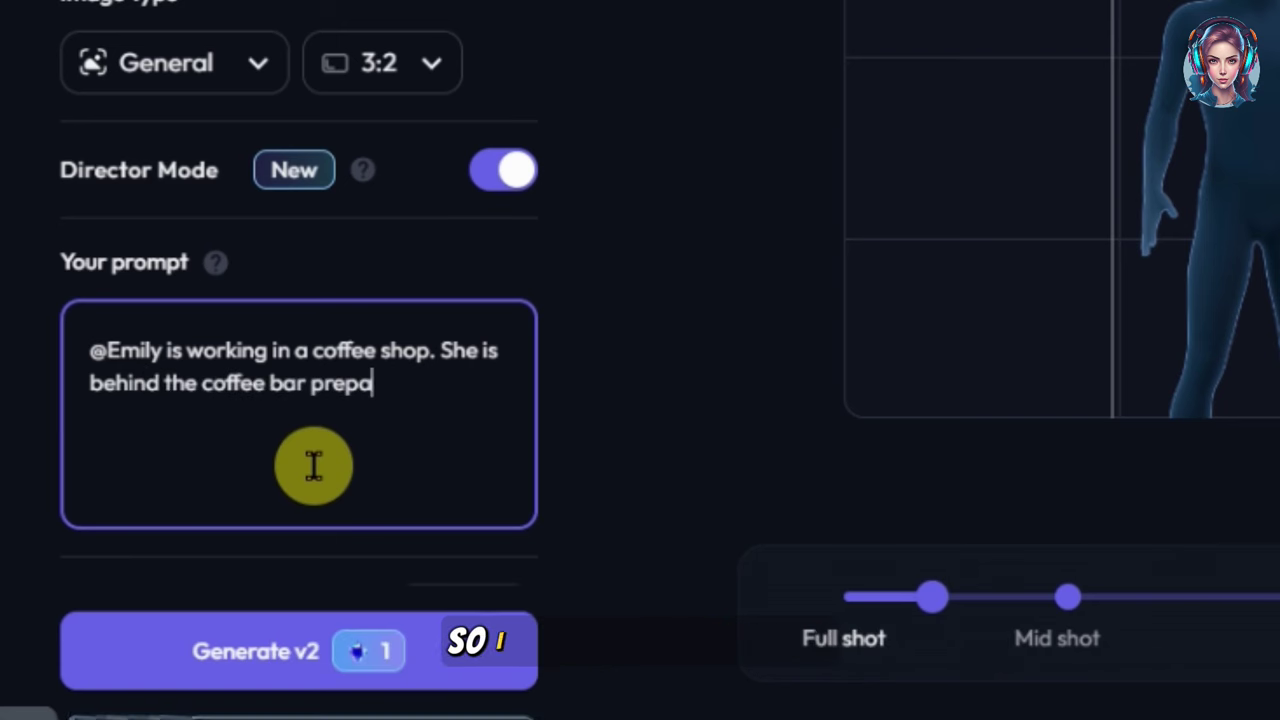
text(e for her customers, looking straight i)
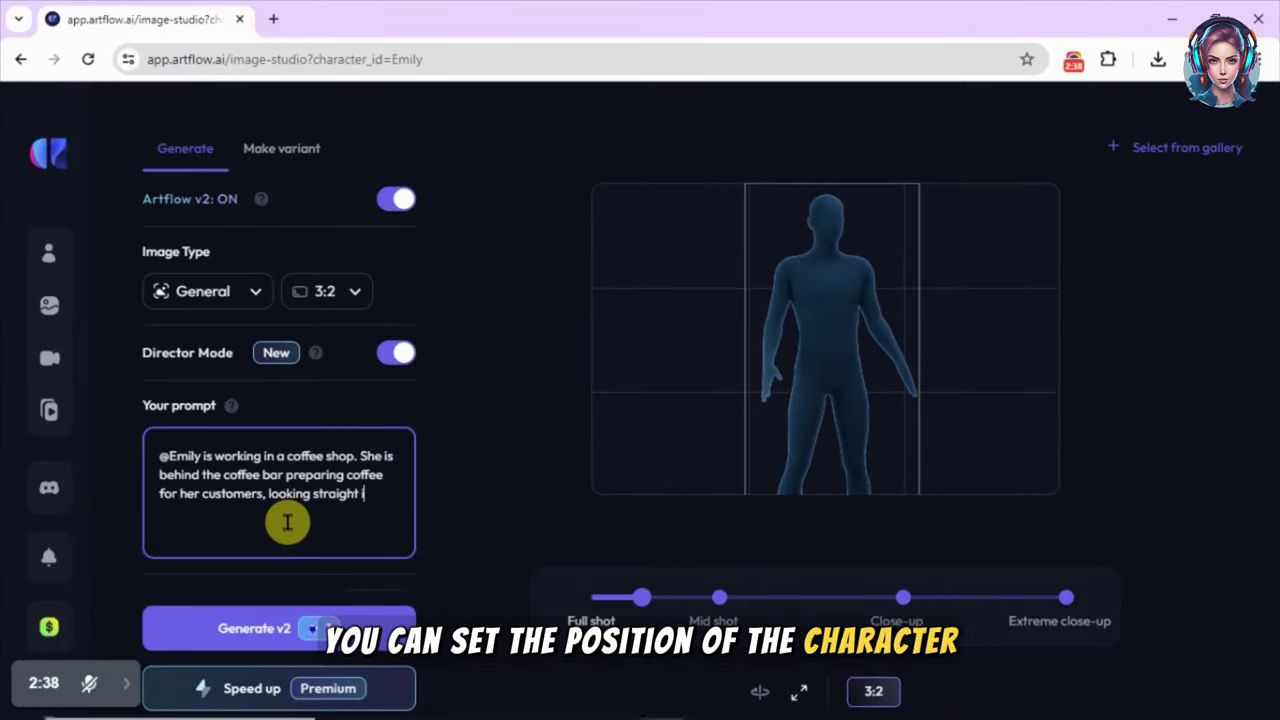
text(nto the camera)
click(306, 632)
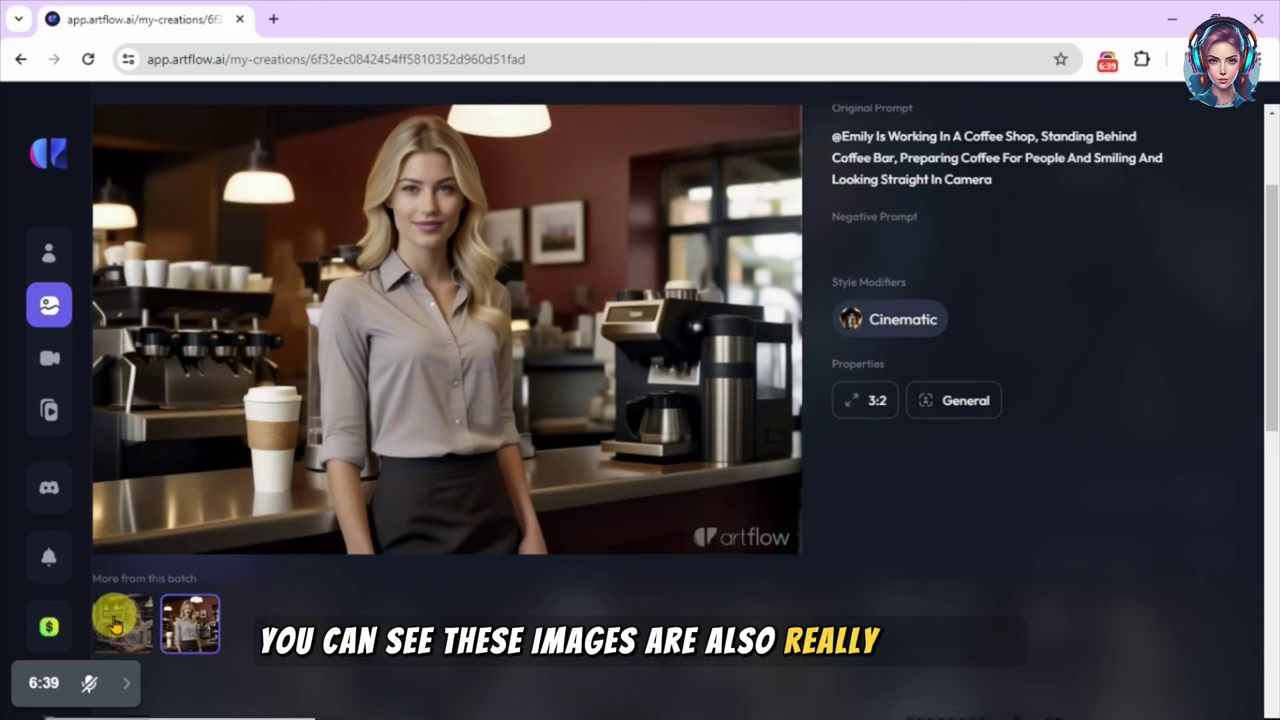
Save the first coffee-shop image and mark 'I dive into night classes.' as the next scene.
click(113, 625)
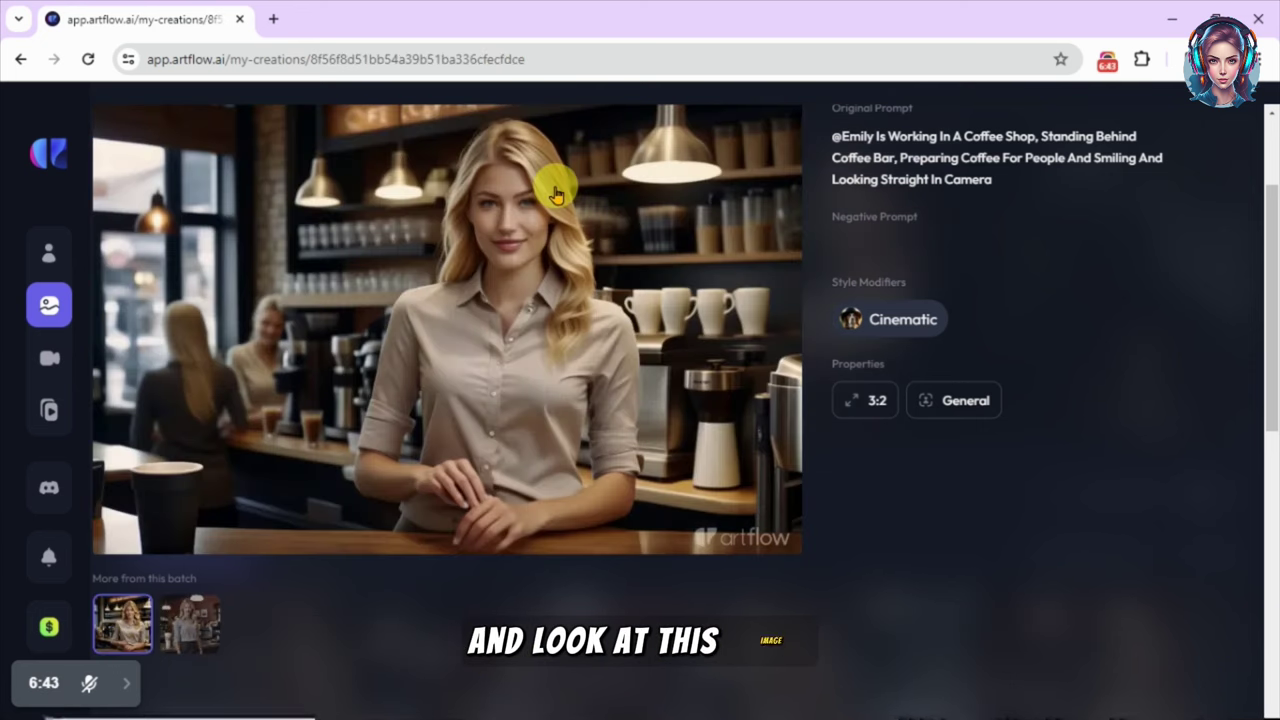
right_click(555, 190)
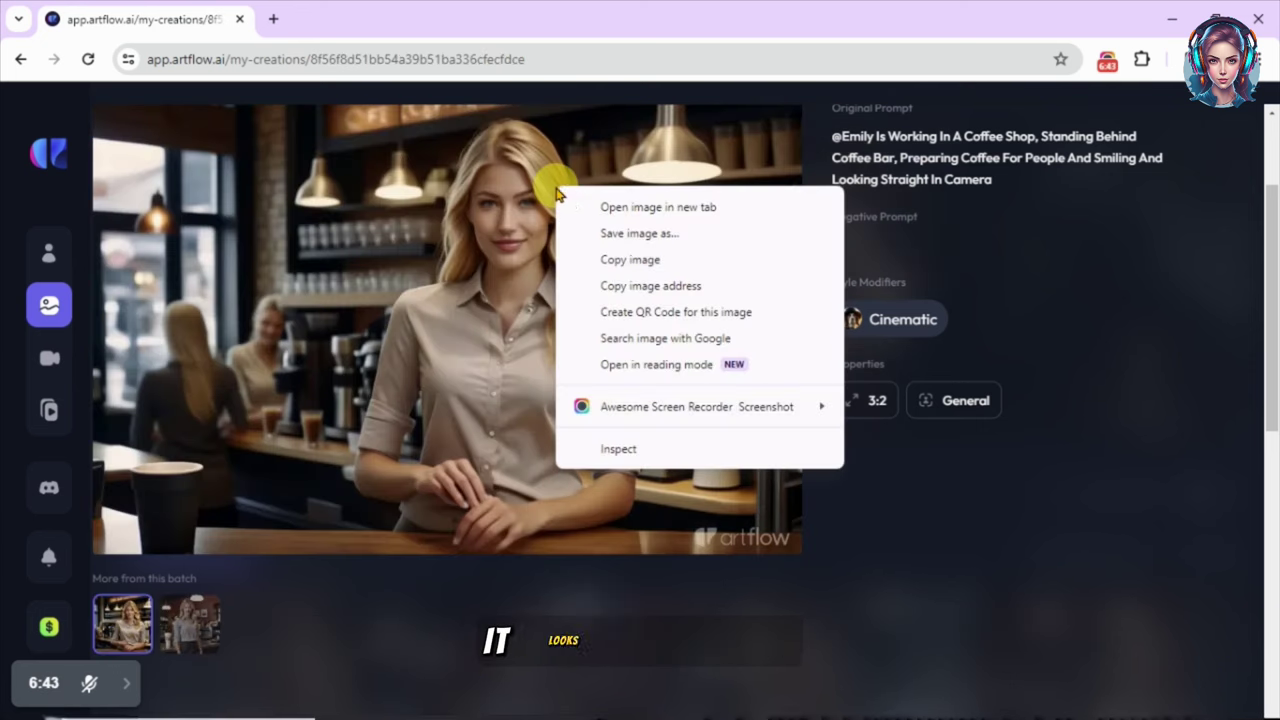
click(622, 238)
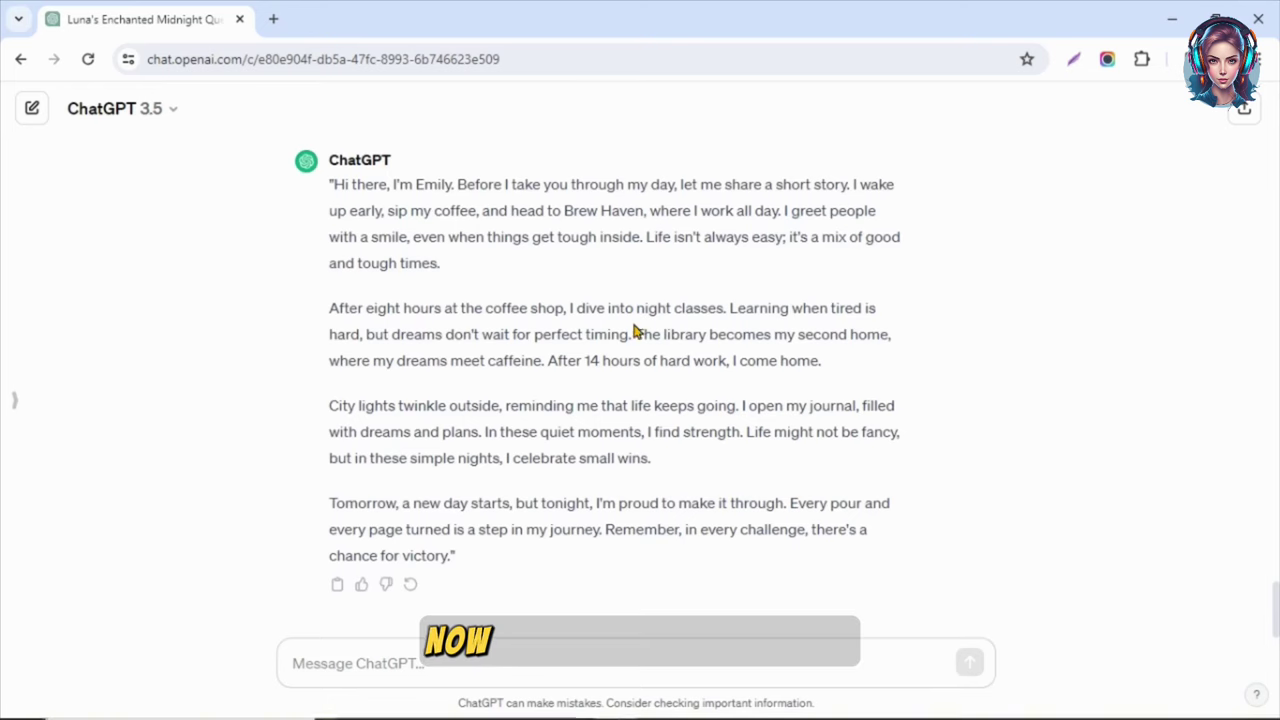
drag(567, 308, 709, 307)
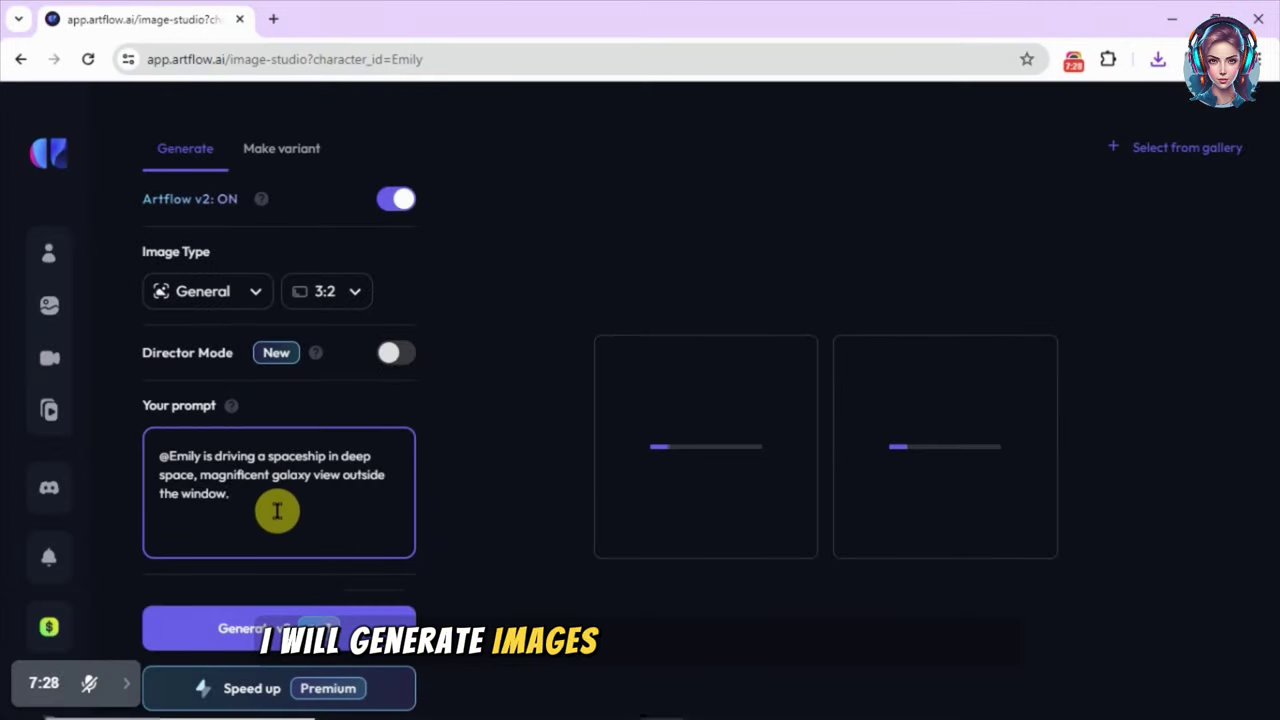
Rewrite the prompt so students sit in the background and Emily looks straight into the camera.
key(BackSpace)
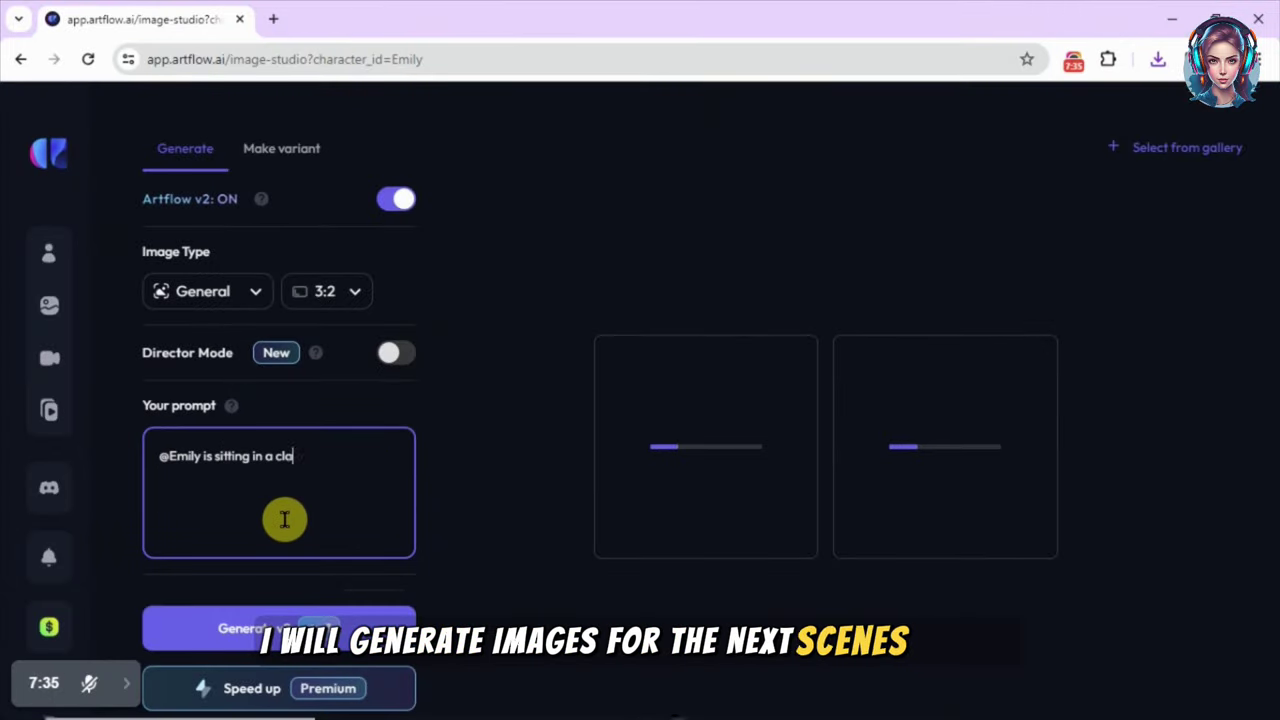
key(BackSpace)
key(BackSpace)
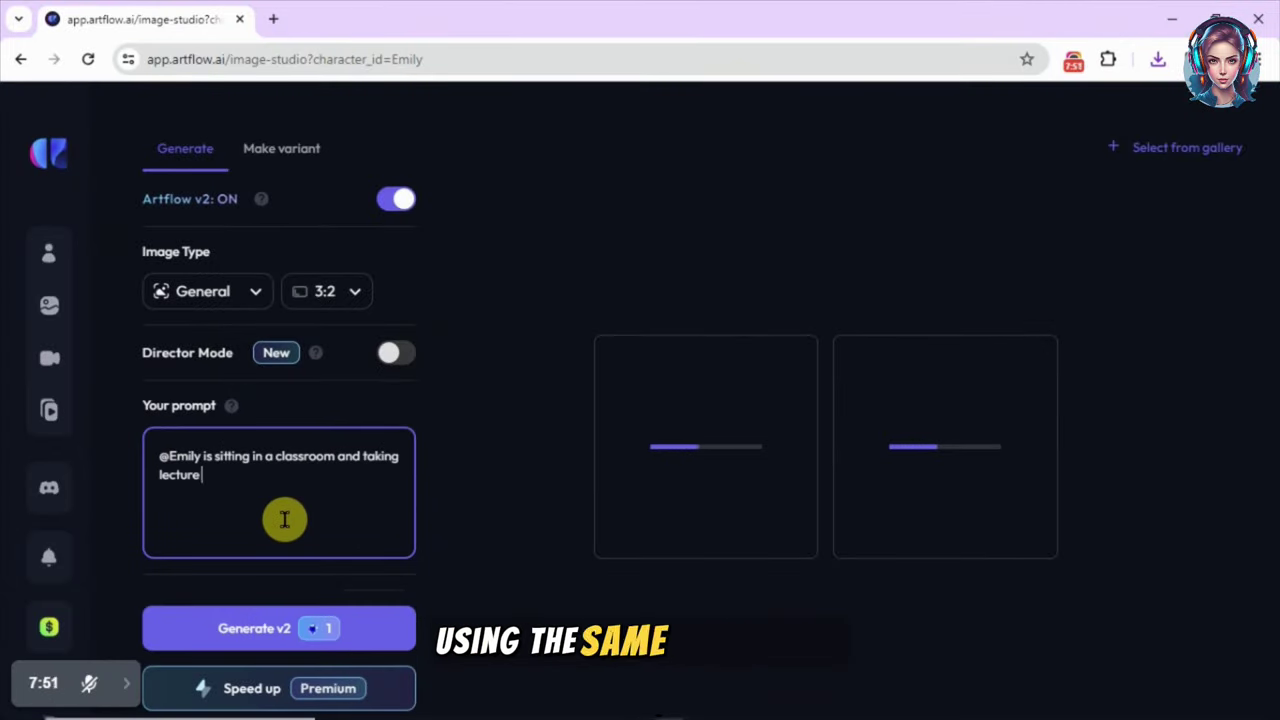
text(sitting i)
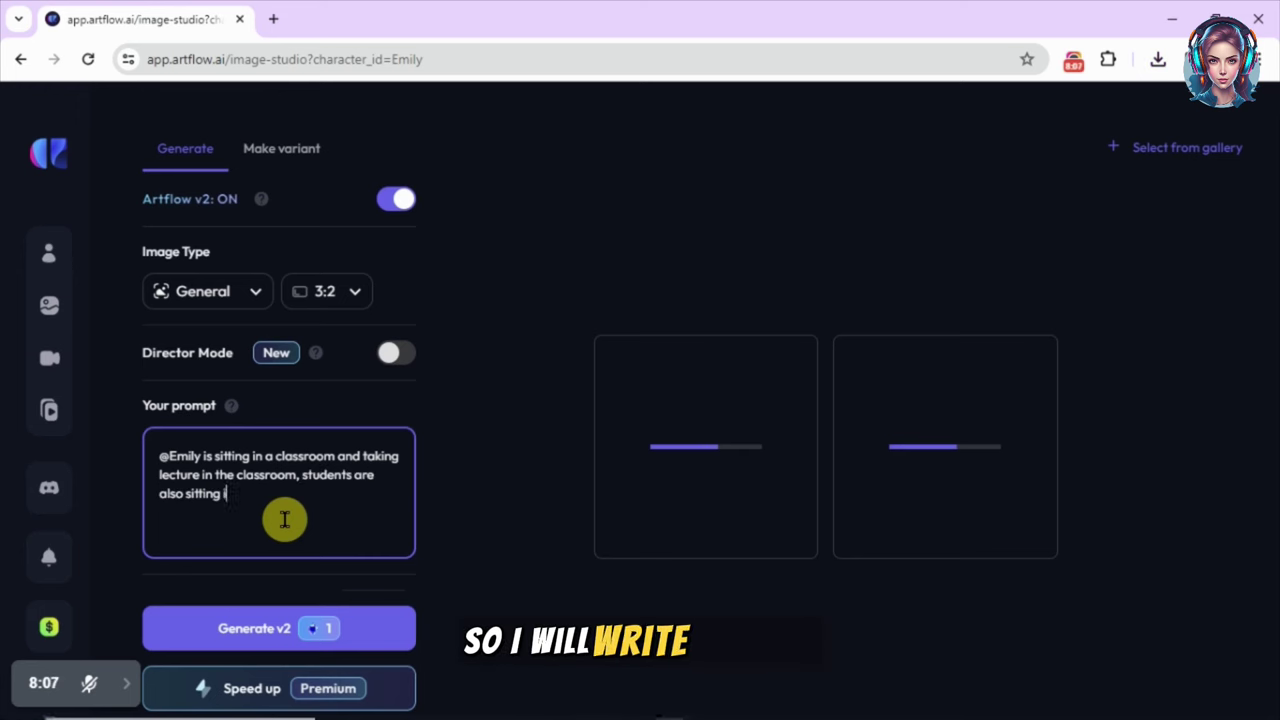
text(n the background behind, she is looking straight into the camera)
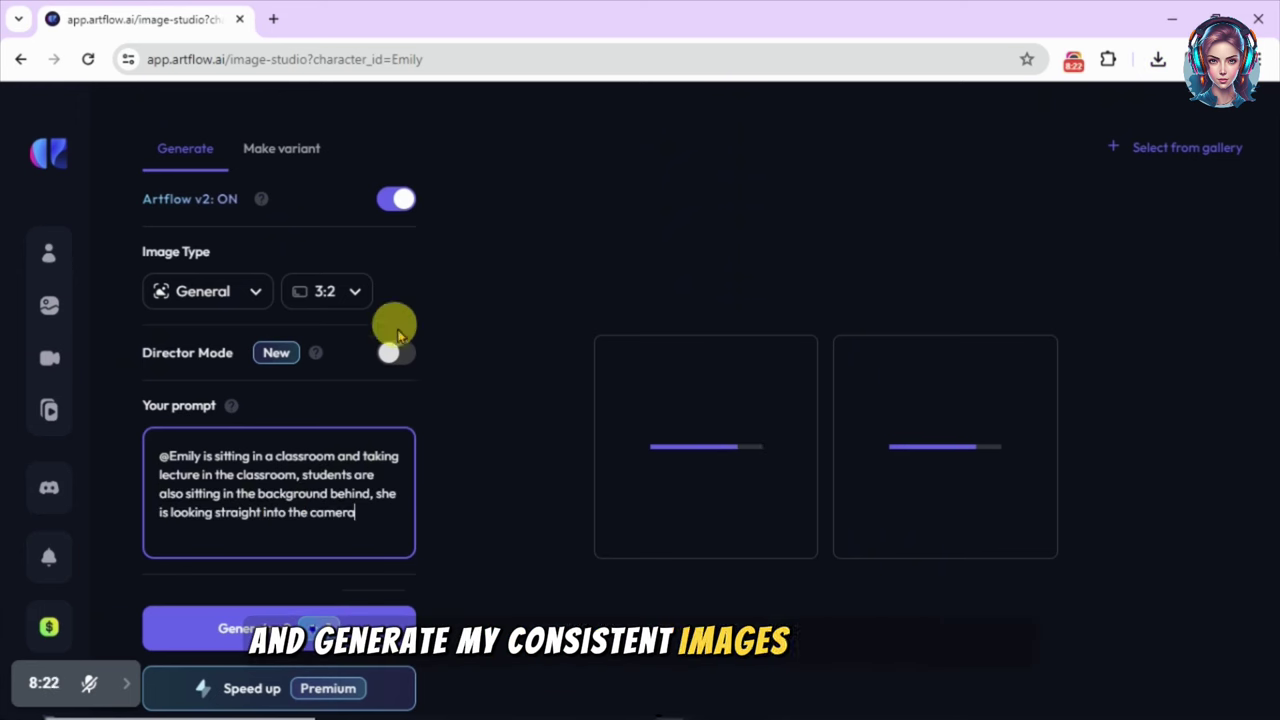
Enable Director Mode with a mid shot and a chosen camera angle, then generate the classroom image.
click(396, 352)
click(722, 598)
drag(830, 330, 886, 297)
click(760, 690)
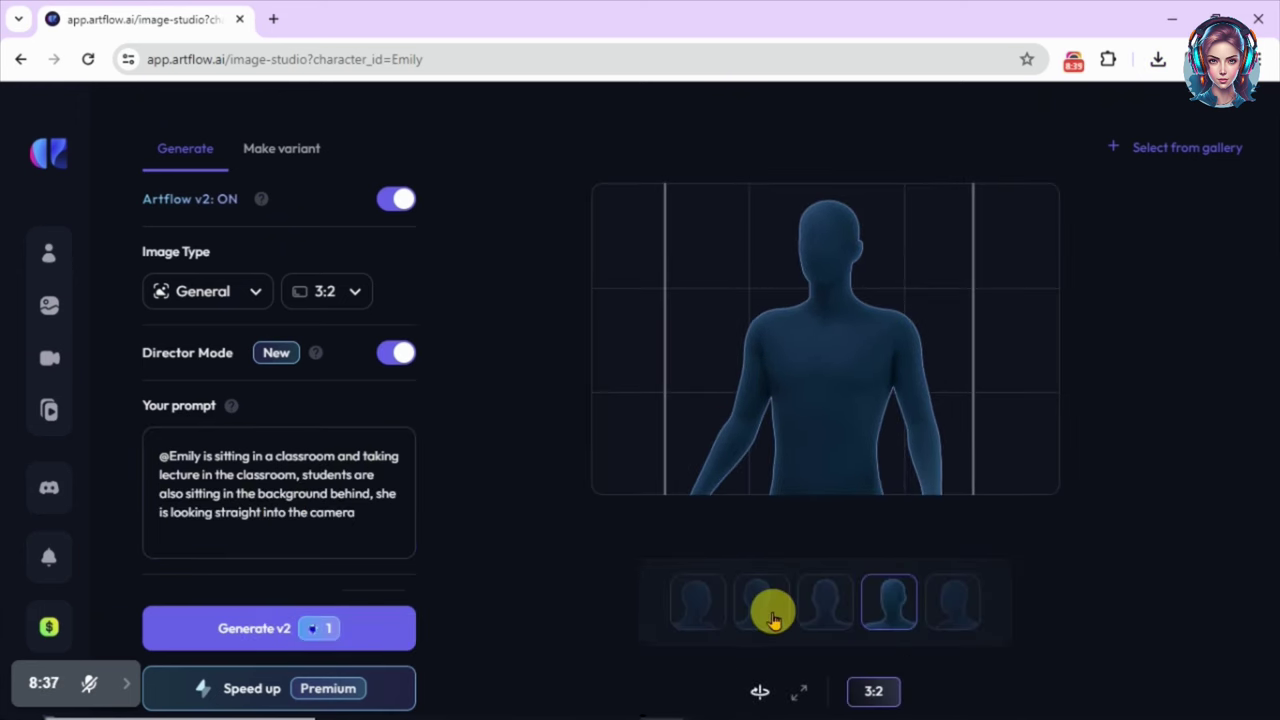
click(815, 608)
click(309, 623)
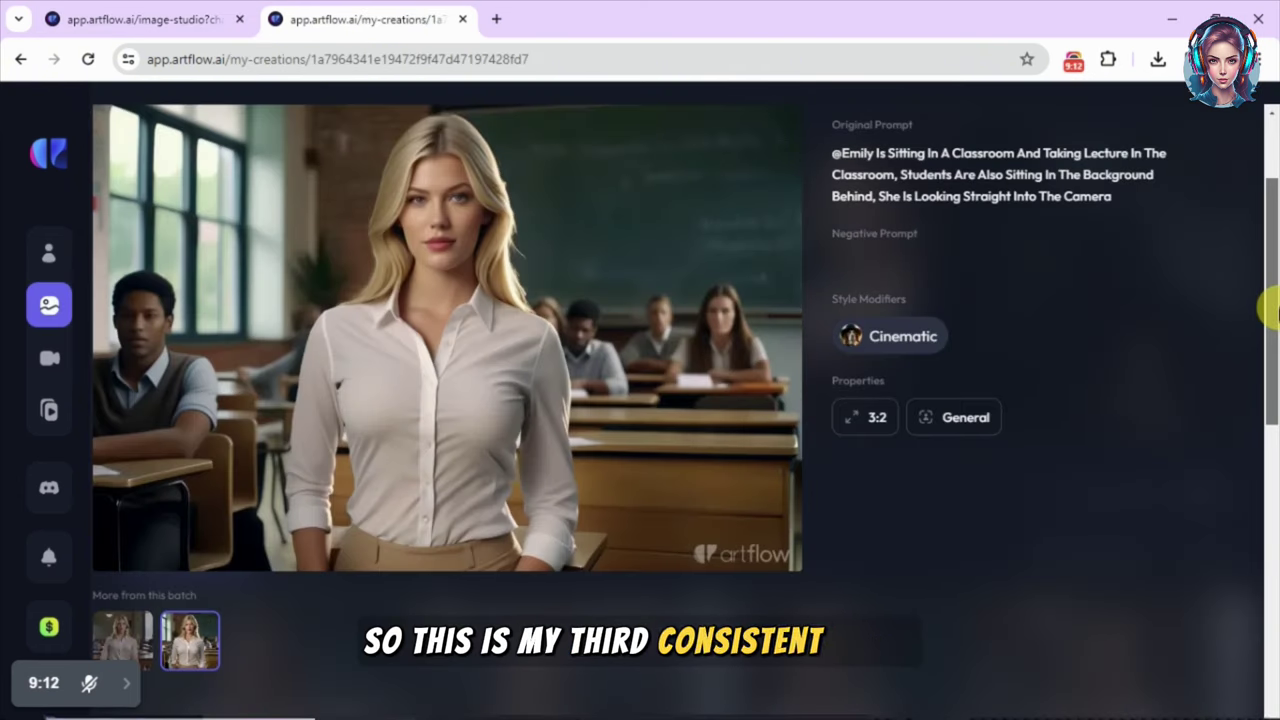
Save the generated classroom image to the computer.
scroll(1270, 310, up, 1)
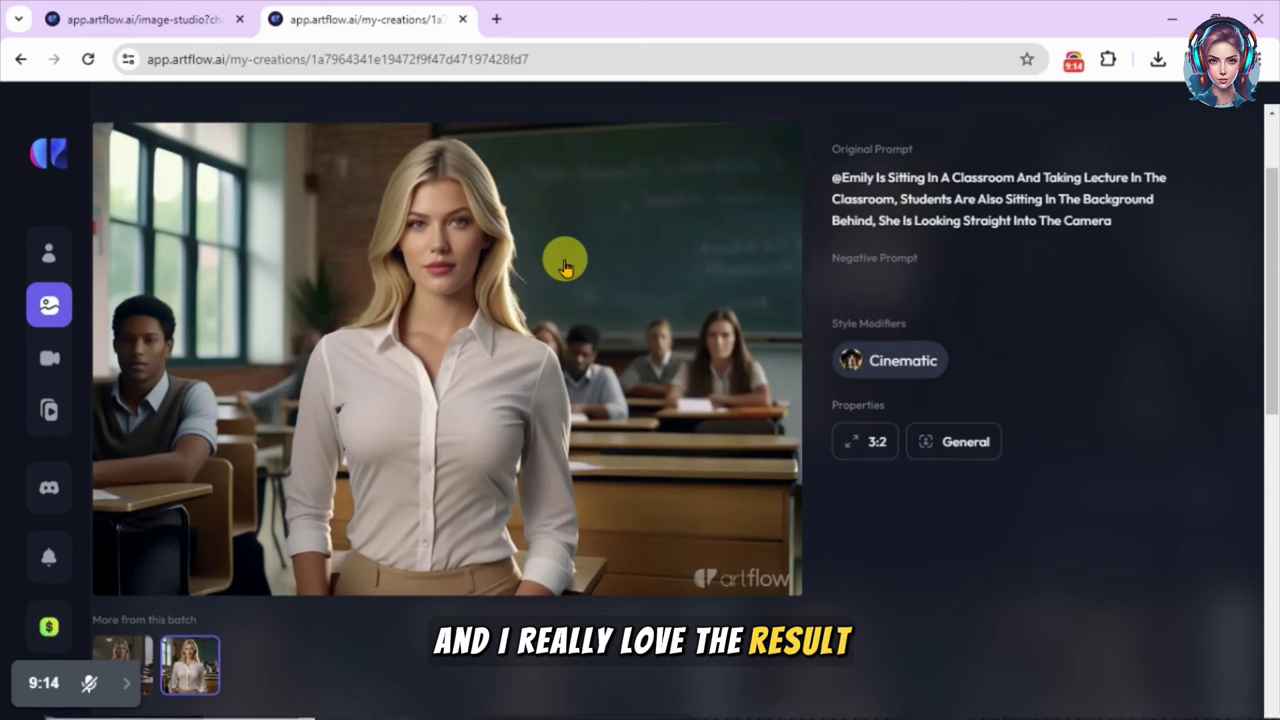
right_click(565, 265)
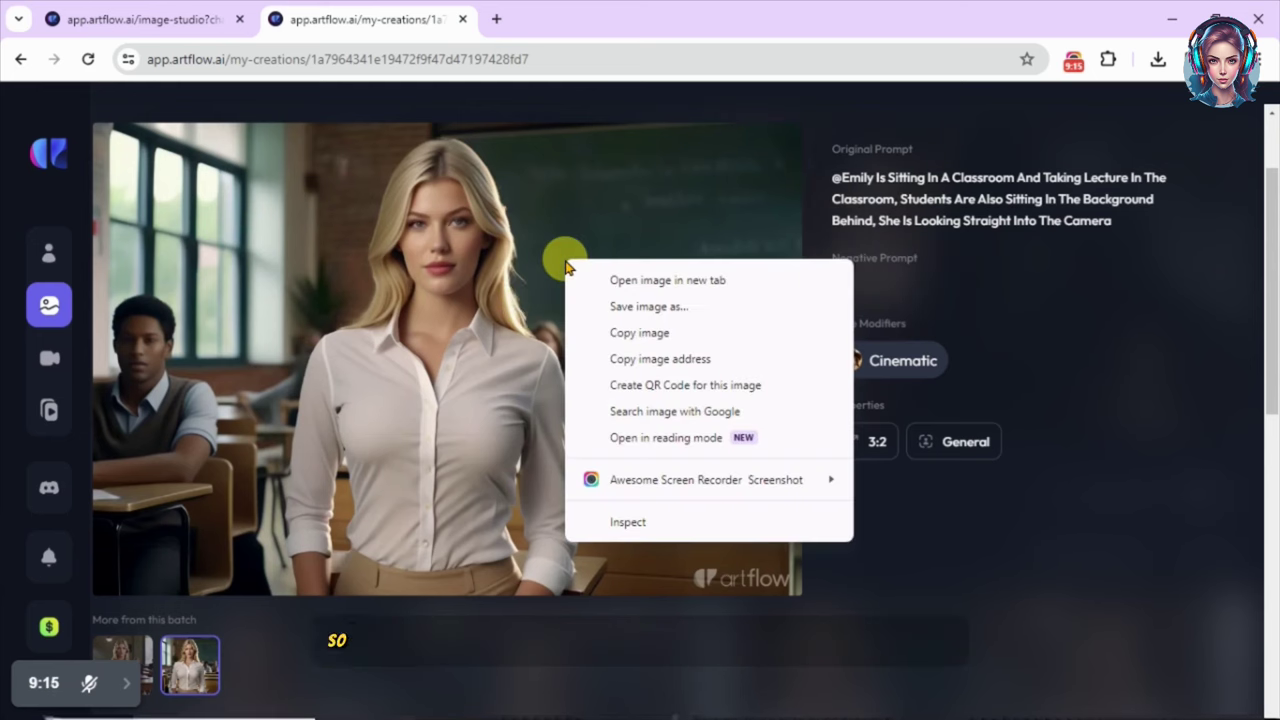
click(650, 310)
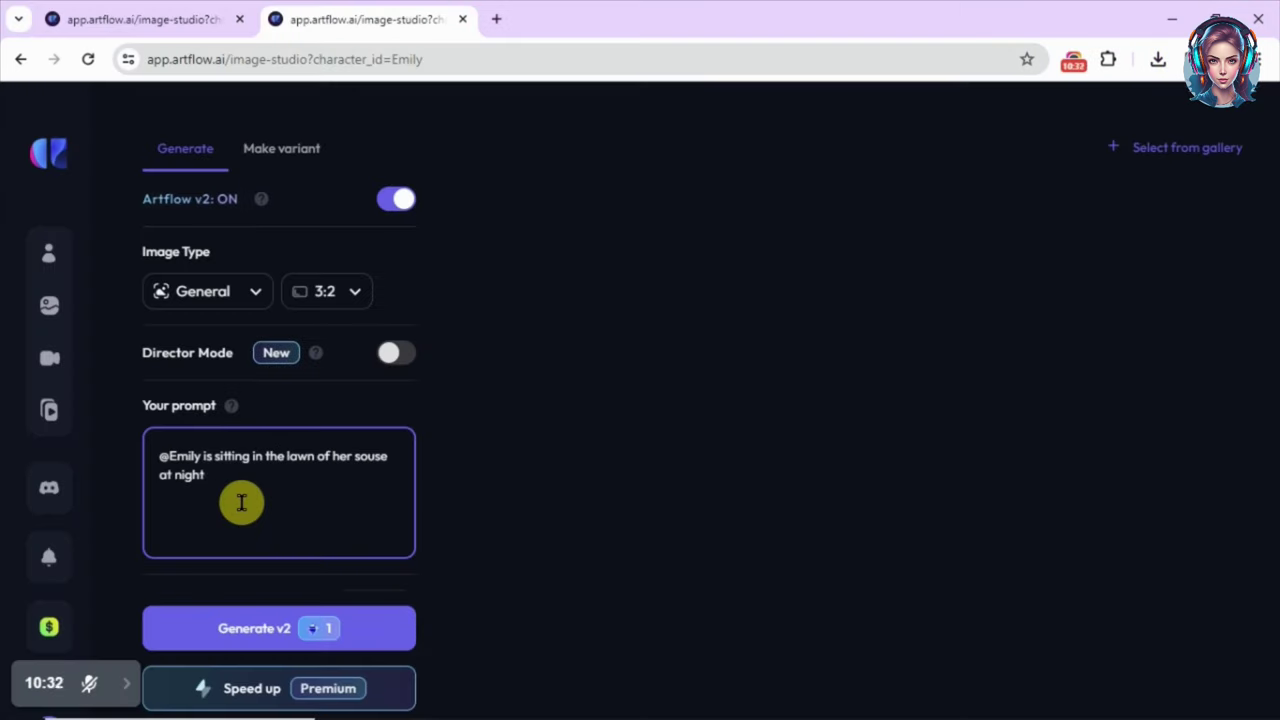
Finish the lawn prompt with 'towards camera' and generate it as a full shot at the fourth angle.
text(wards camera)
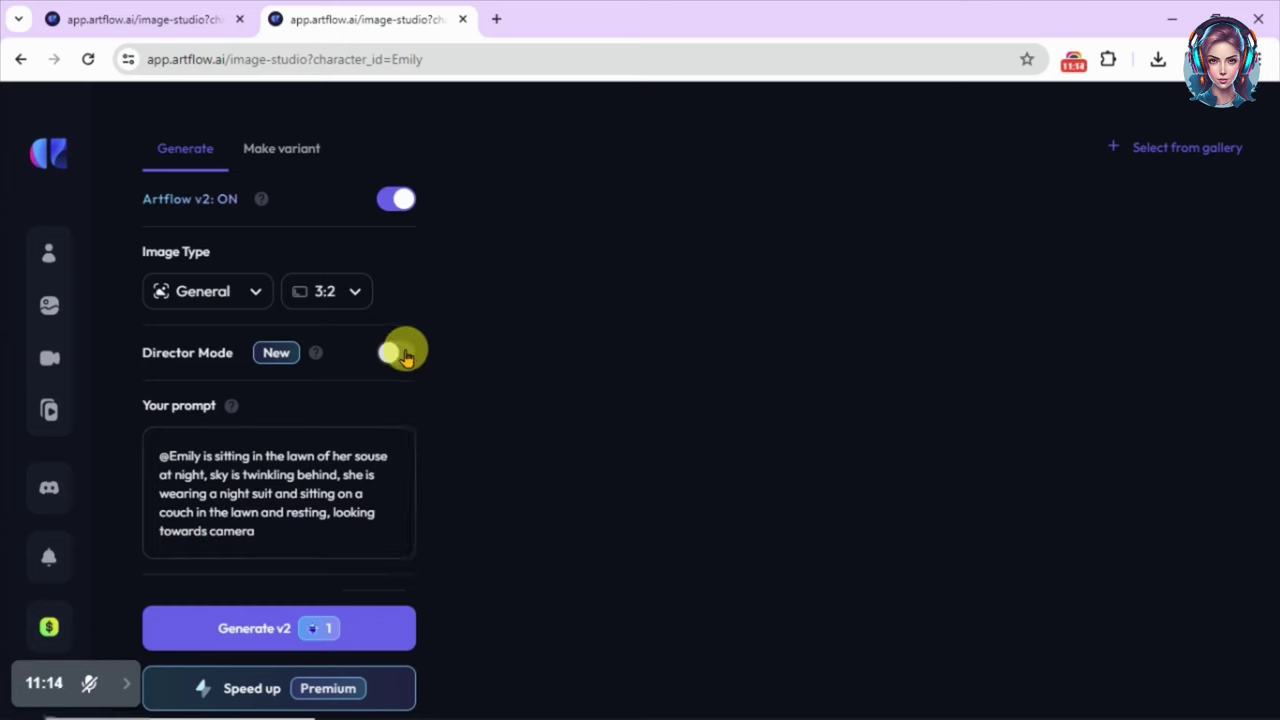
click(400, 351)
click(662, 592)
click(891, 600)
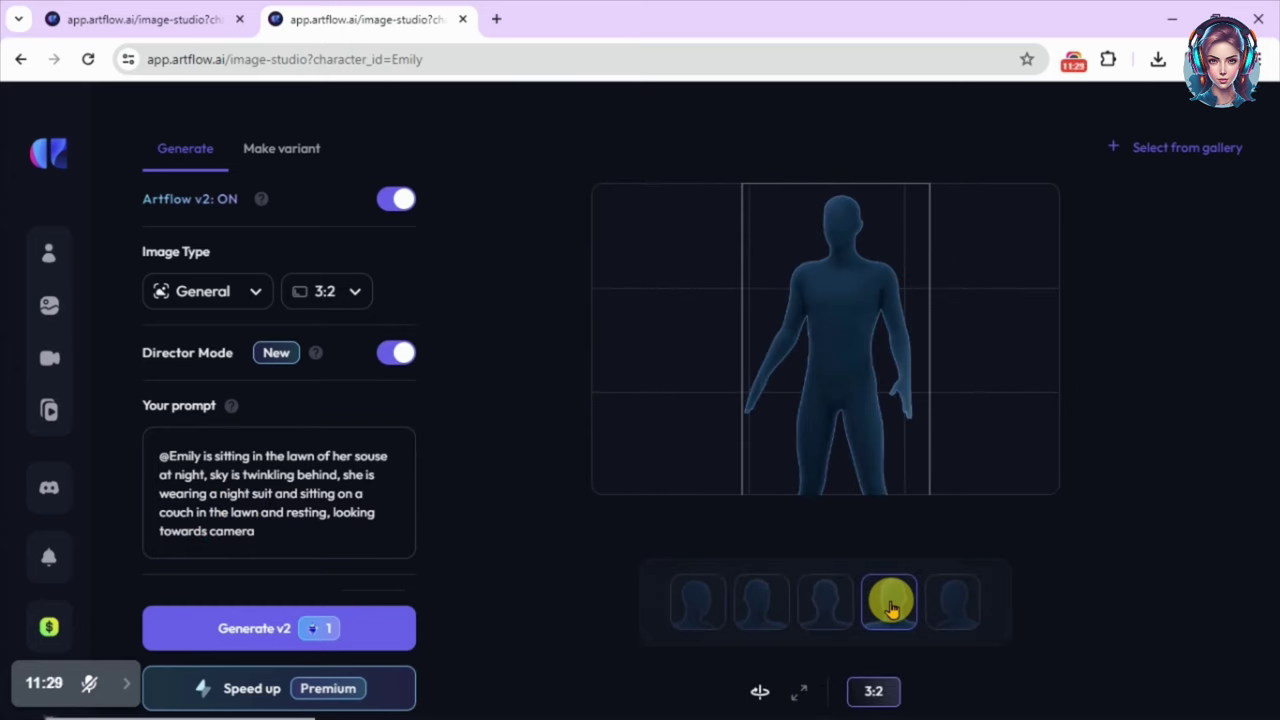
click(323, 629)
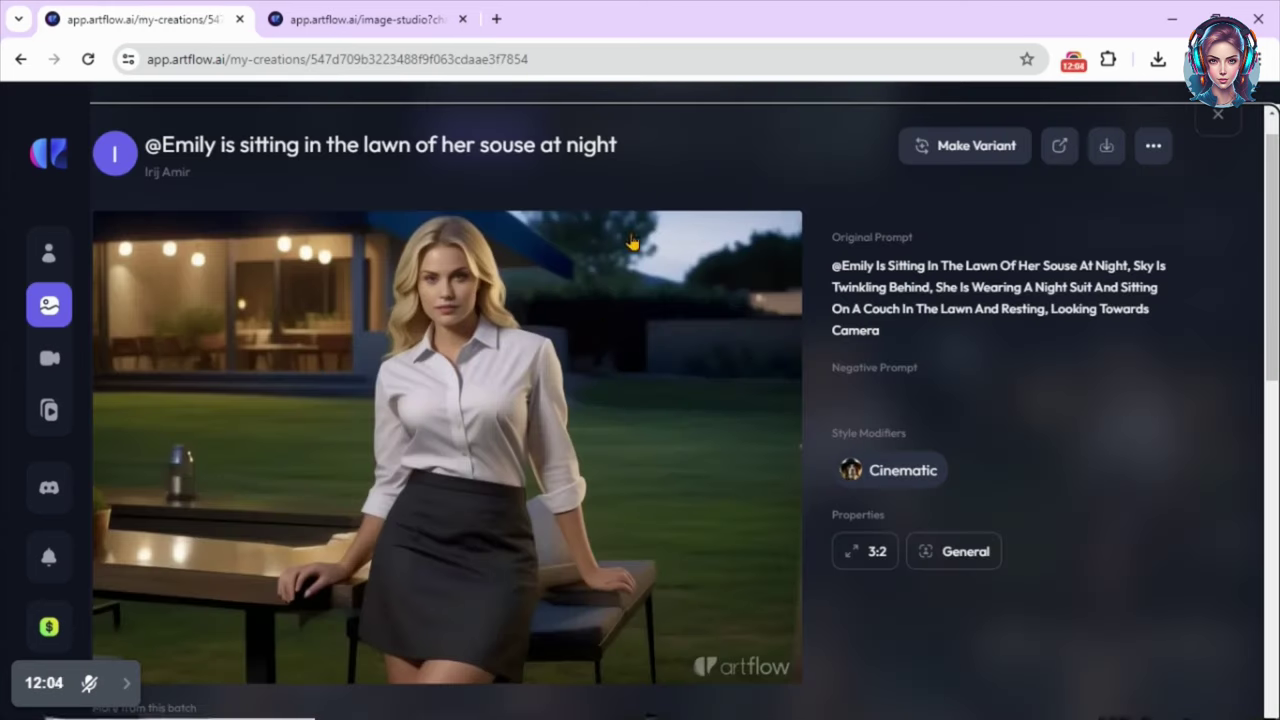
Copy the night lawn image and go to the Video Studio gallery.
right_click(594, 274)
click(670, 340)
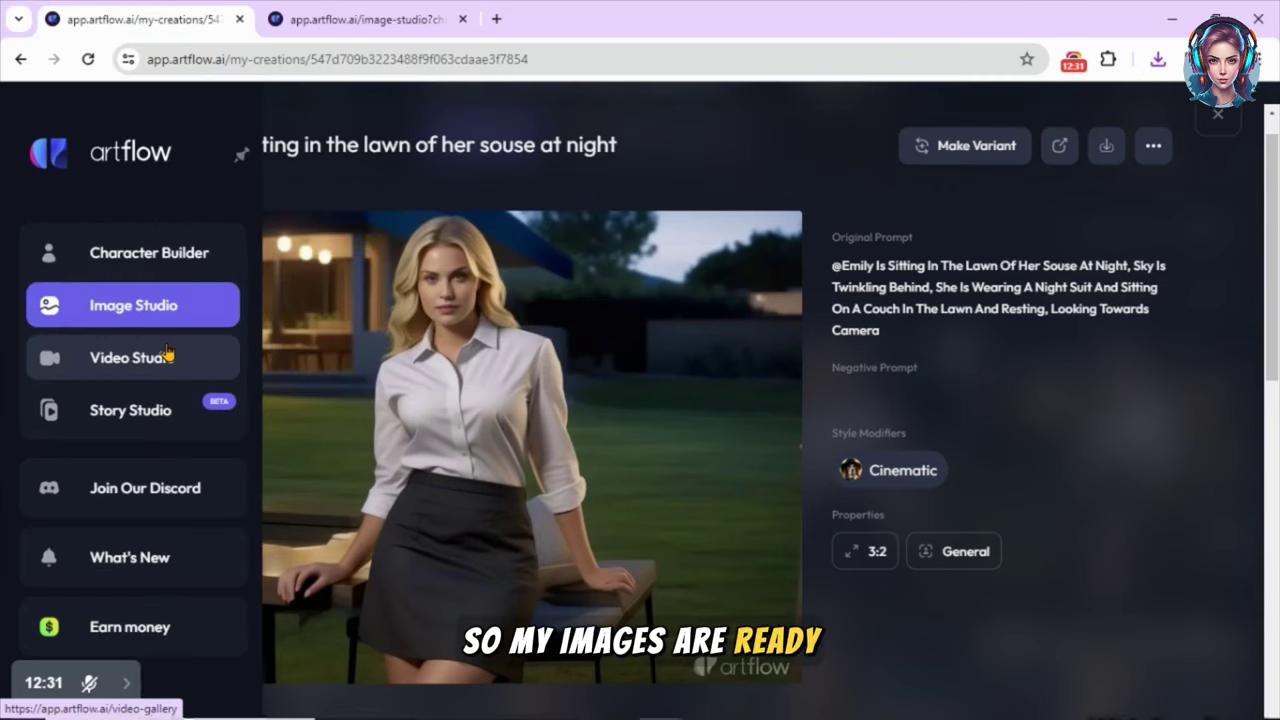
click(168, 355)
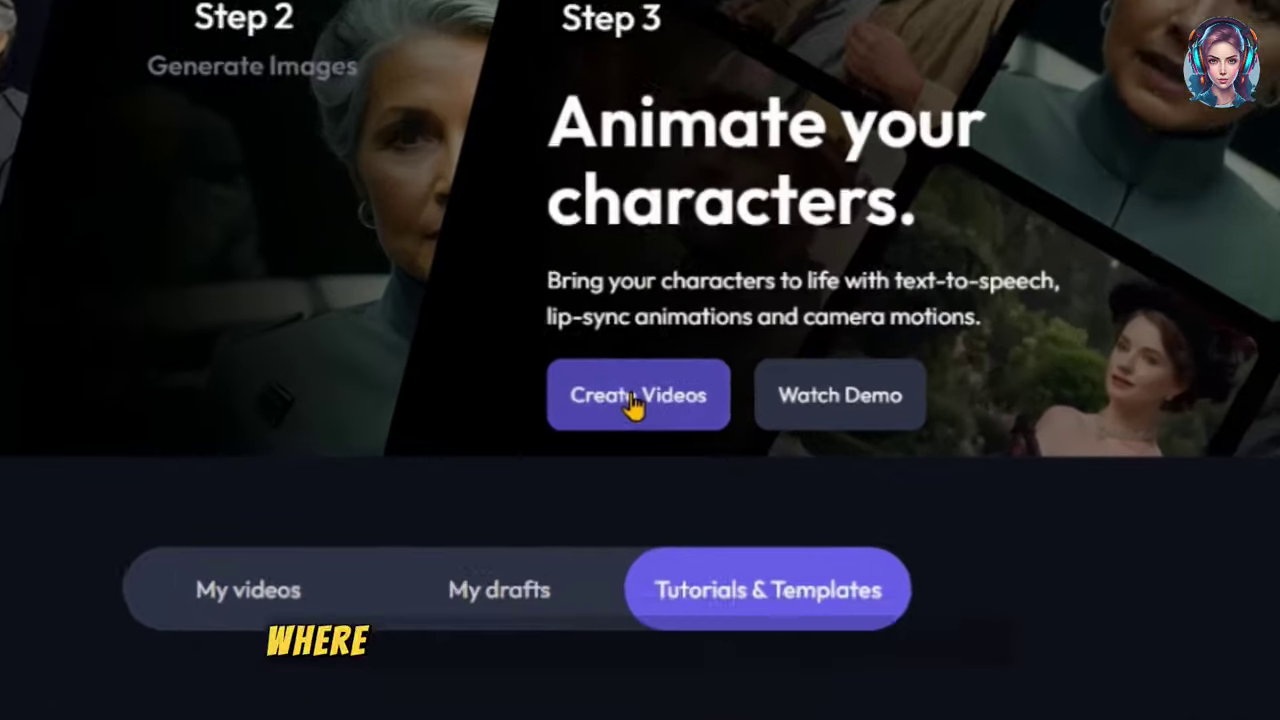
Start a new animated story video and load more of Emily's generated images into the asset panel.
click(742, 408)
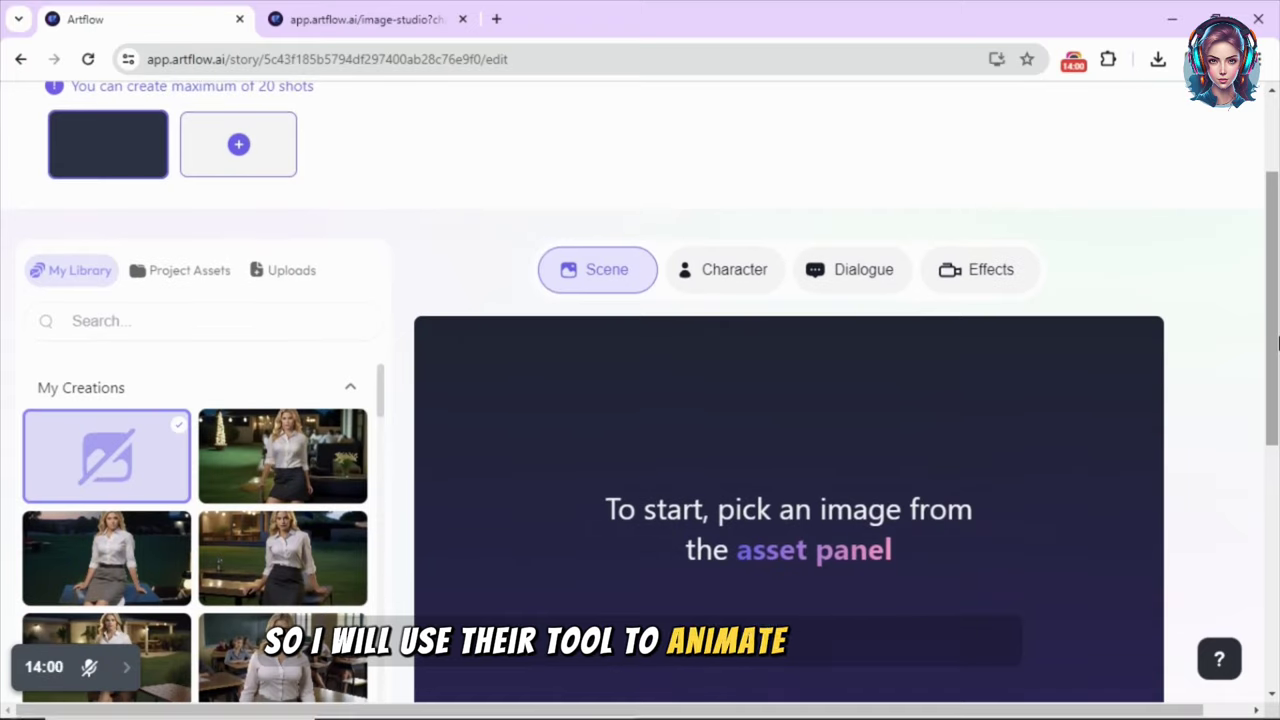
drag(1276, 343, 1274, 452)
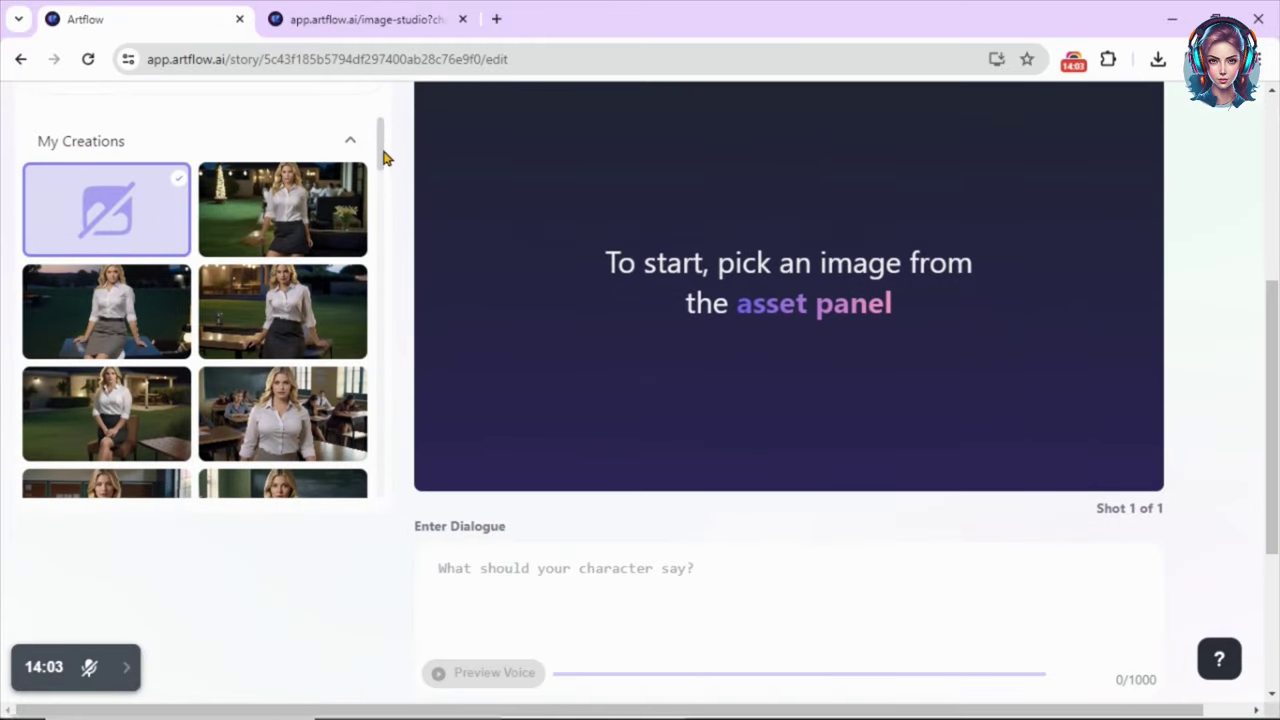
drag(380, 157, 386, 234)
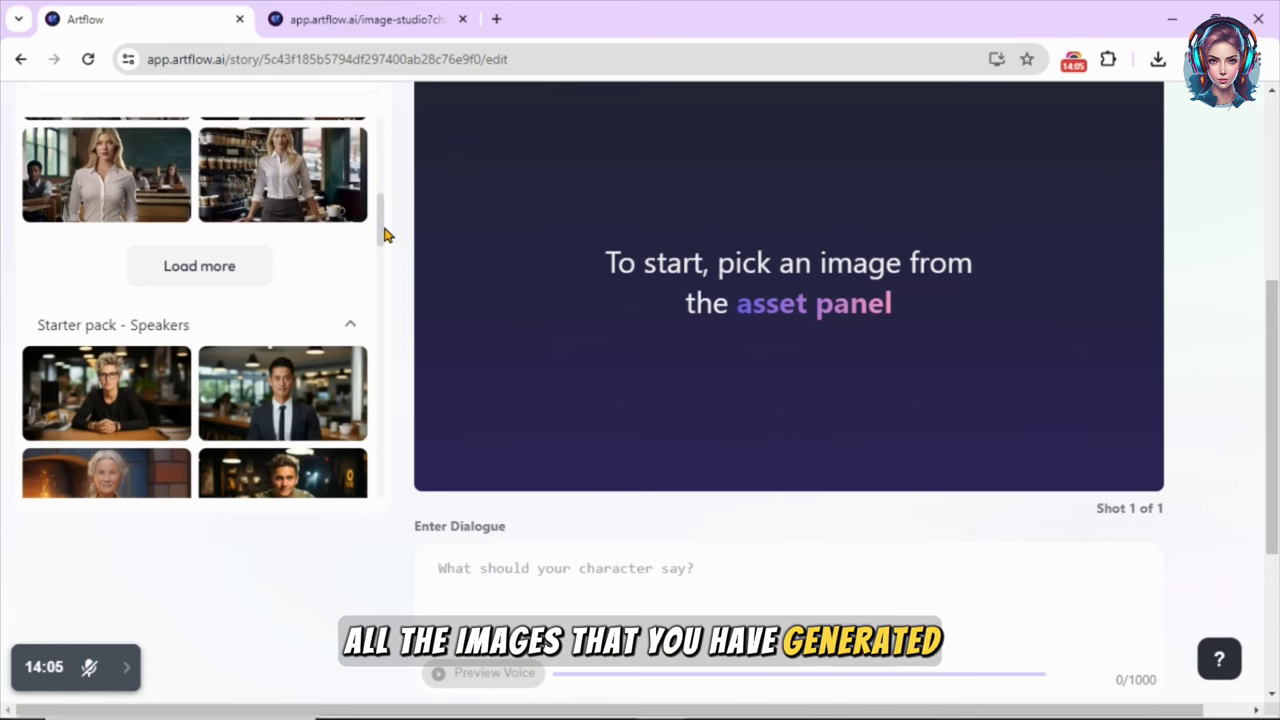
click(217, 268)
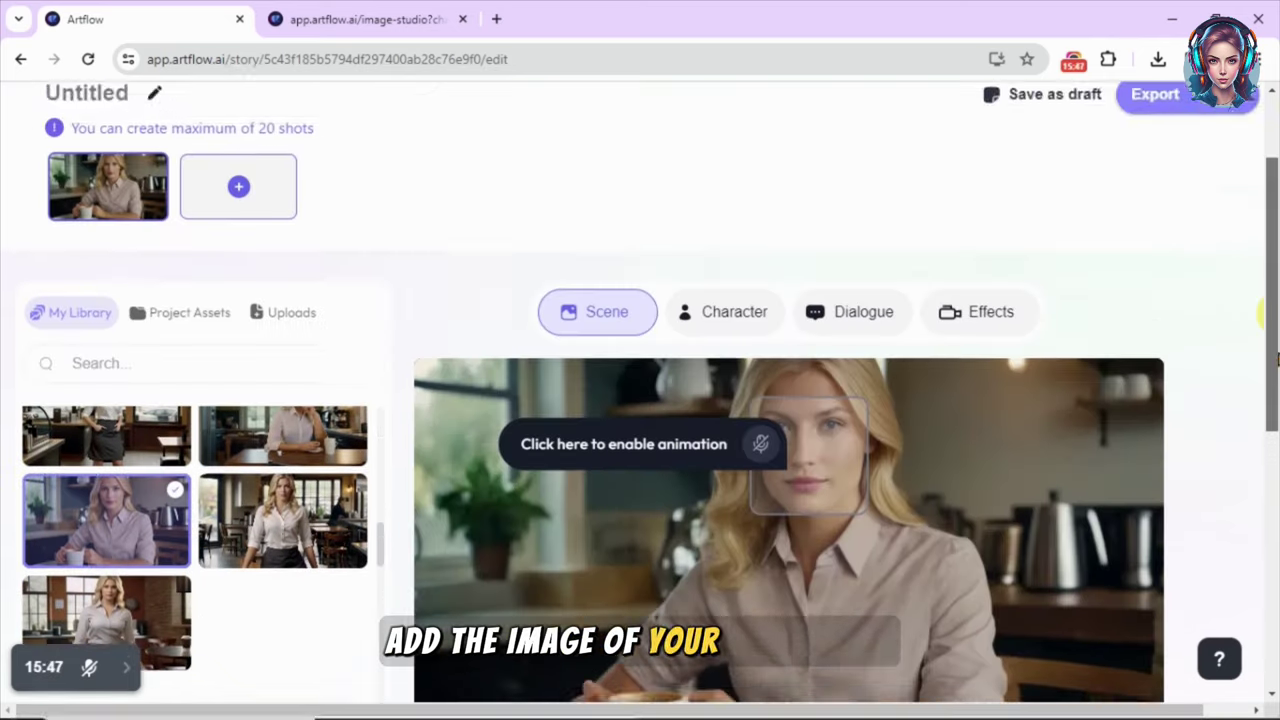
Enter the dialogue 'Hi my name is Emily. Let me tell you my story.' and add another shot.
scroll(1265, 395, down, 1)
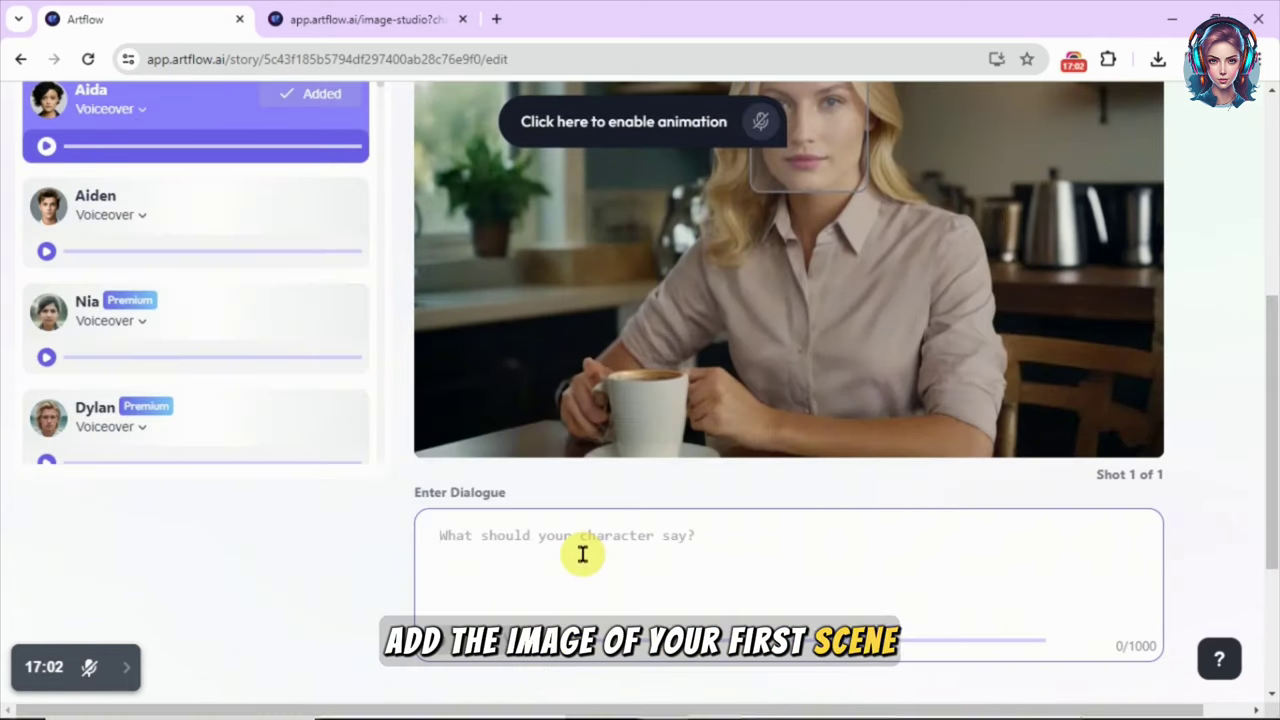
text(I wake up early in the morning, the sun barely kissing the sky. The aroma of brewing coffee is my wake-up call. I dress myself in the best smile I can muster and head to work at Brew Delight, a charming coffee shop where I spend my days.)
text(Hi my name is Emily. Let me tell you my story.)
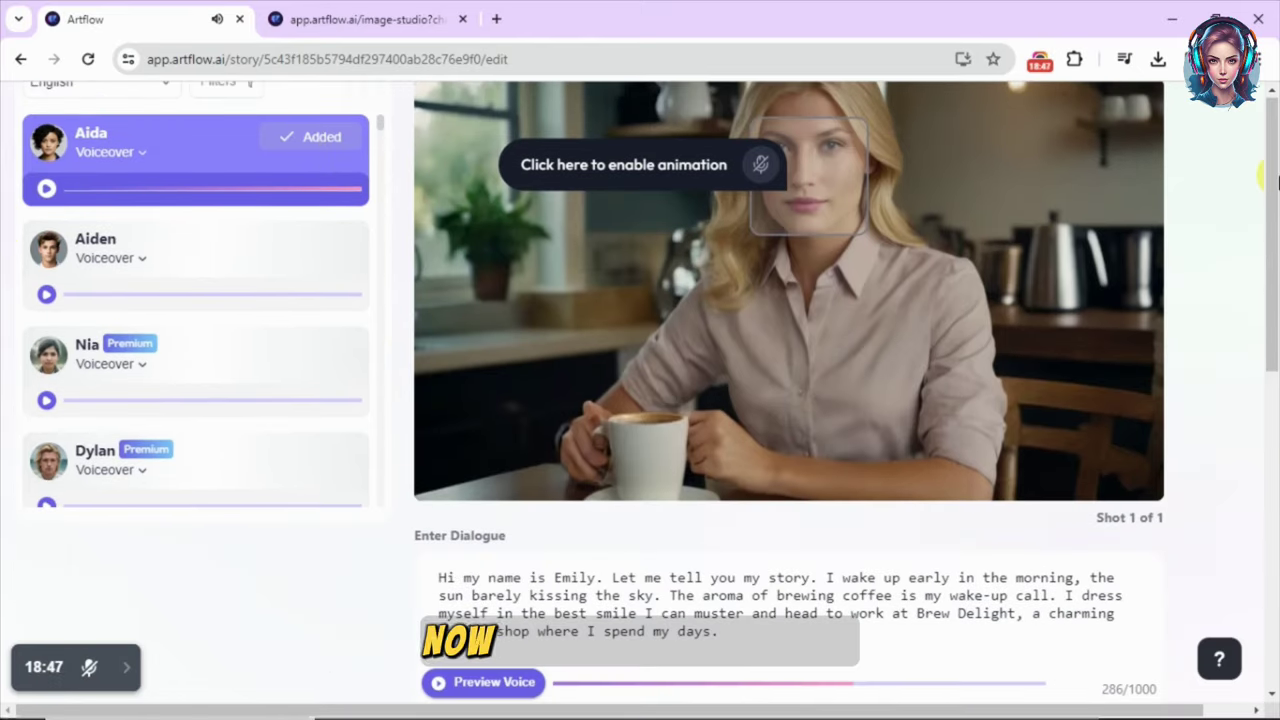
scroll(397, 203, up, 5)
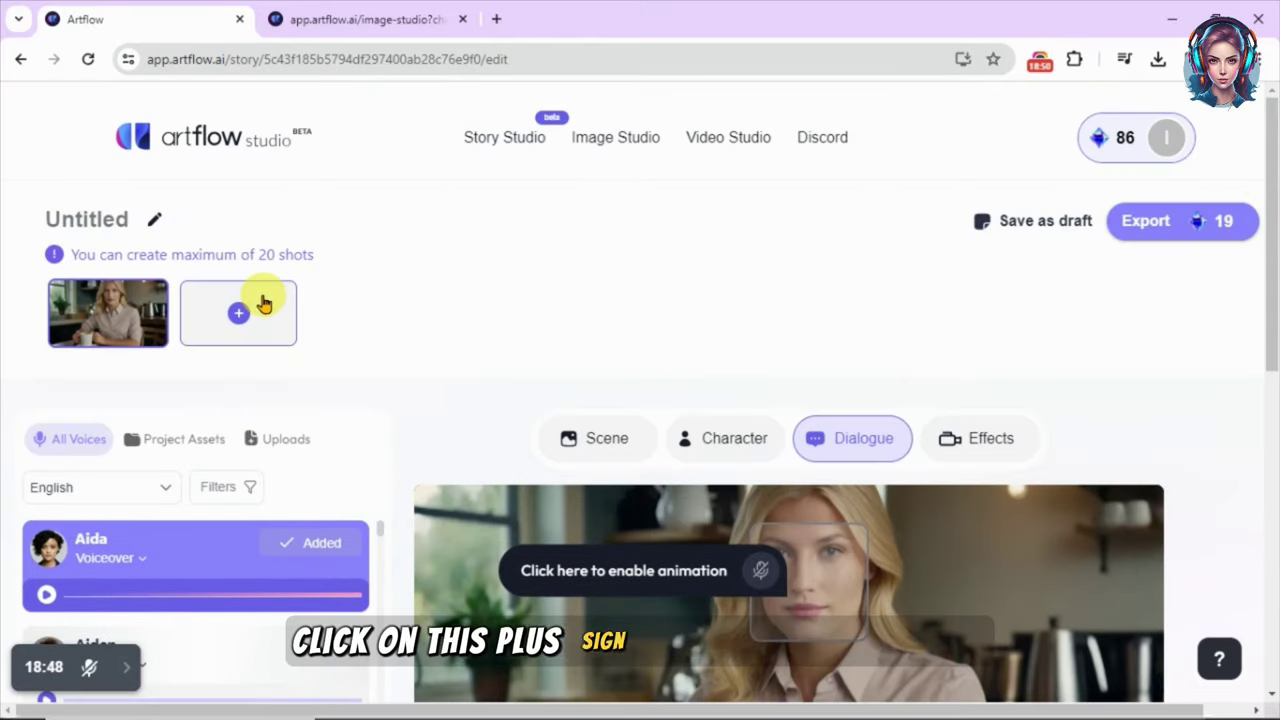
click(235, 318)
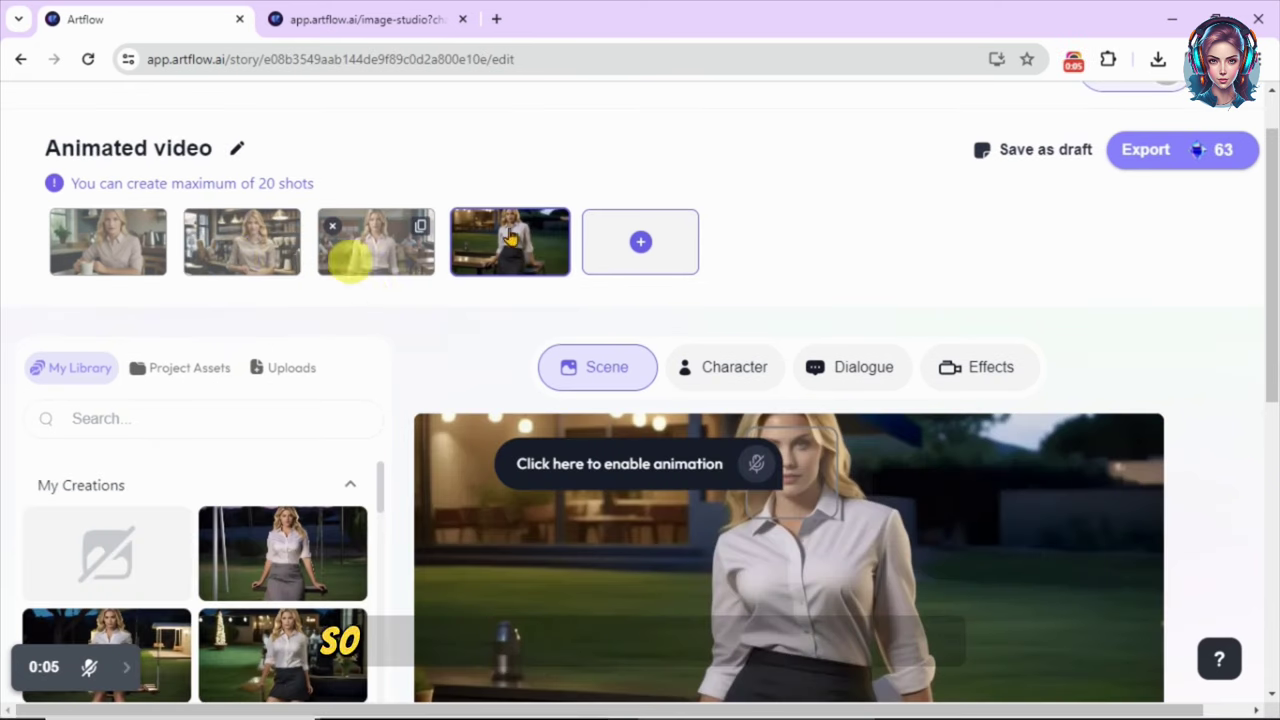
scroll(640, 246, down, 1)
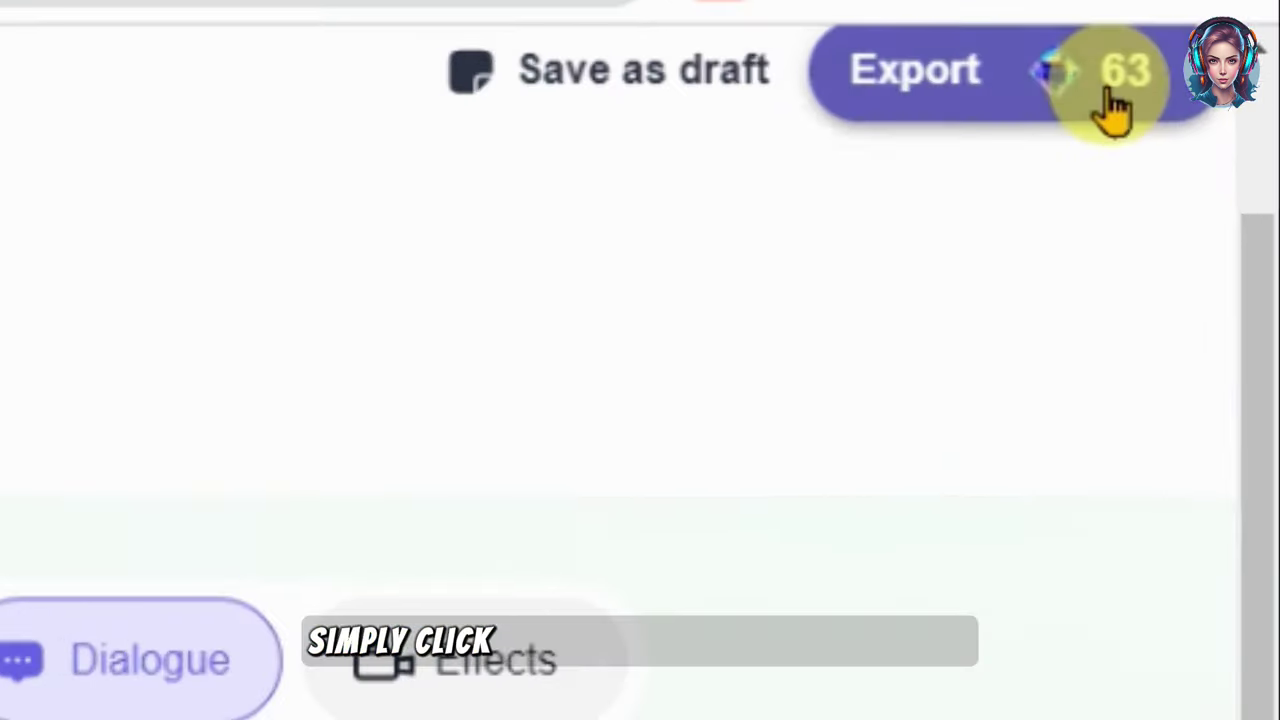
Export the story titled 'Animated video' and open the finished video from the gallery.
click(1224, 108)
click(915, 70)
text(Animated video)
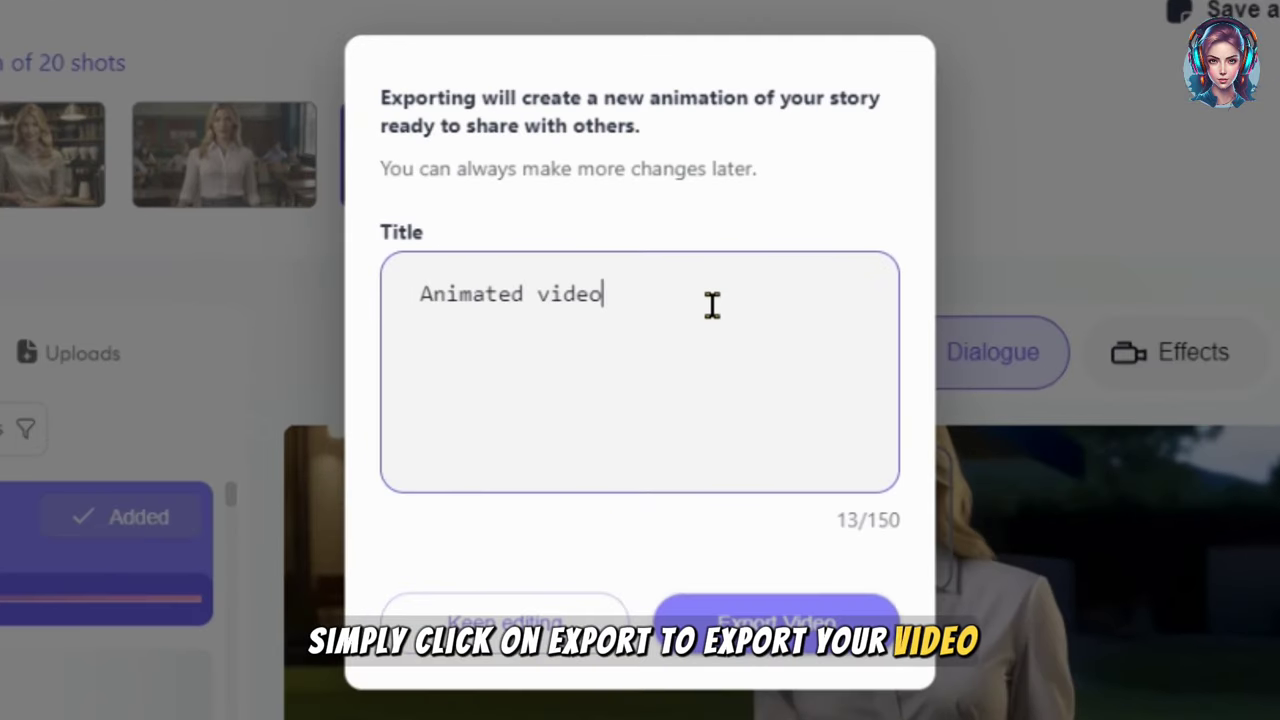
click(806, 625)
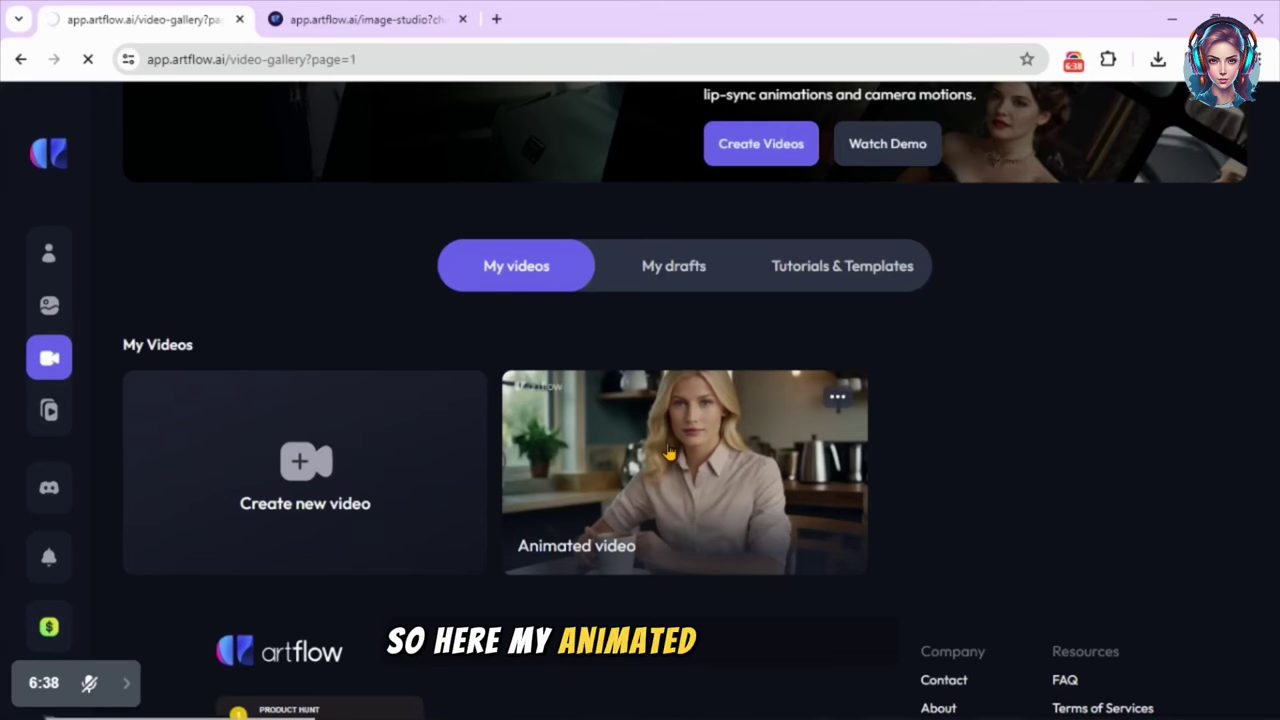
click(668, 453)
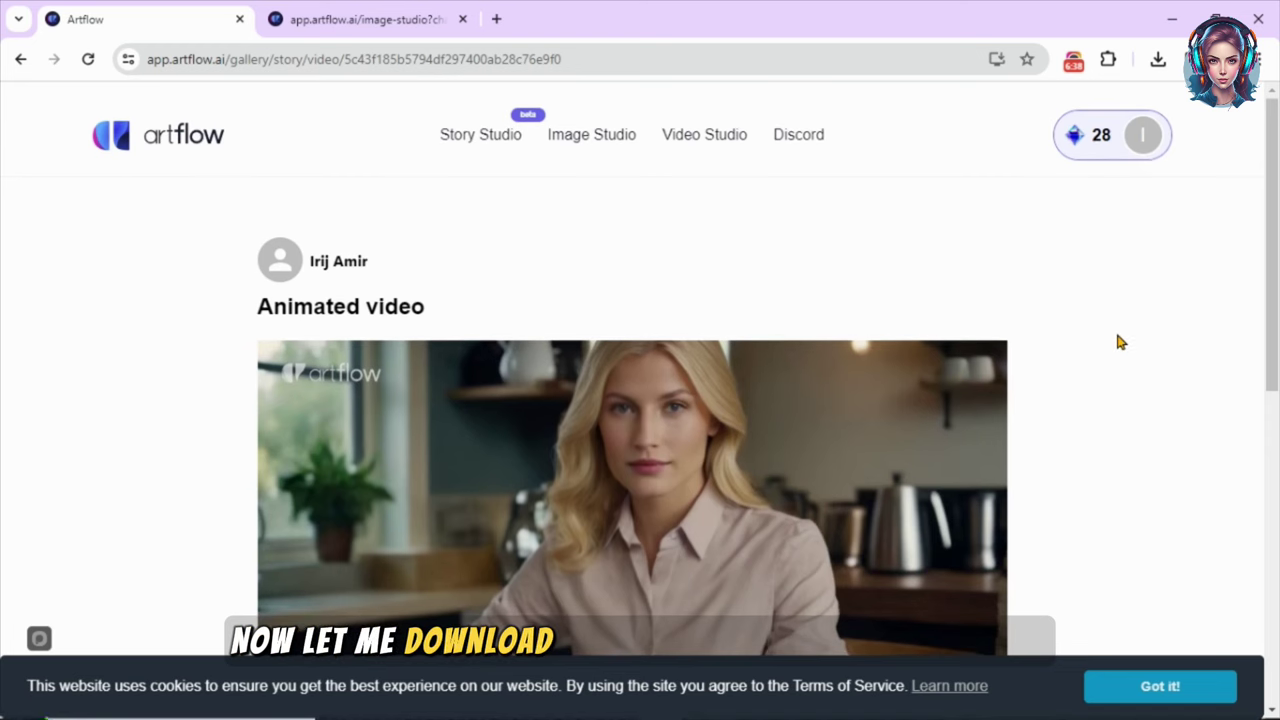